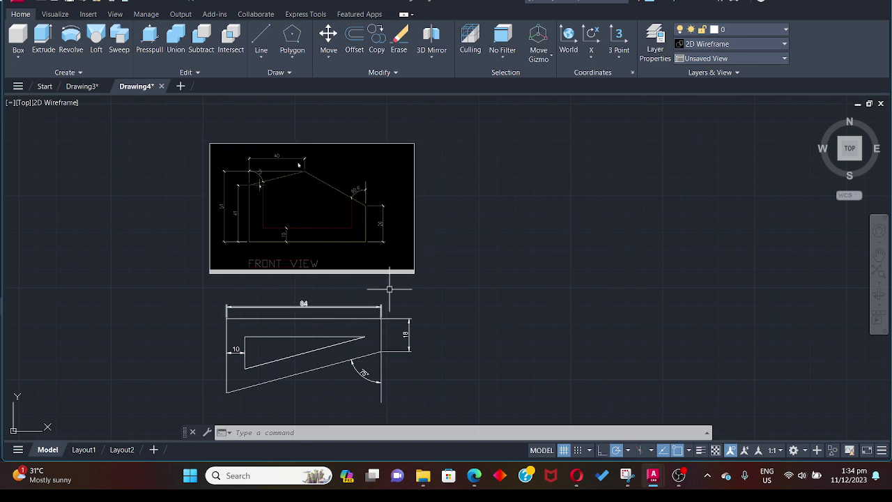
click(199, 284)
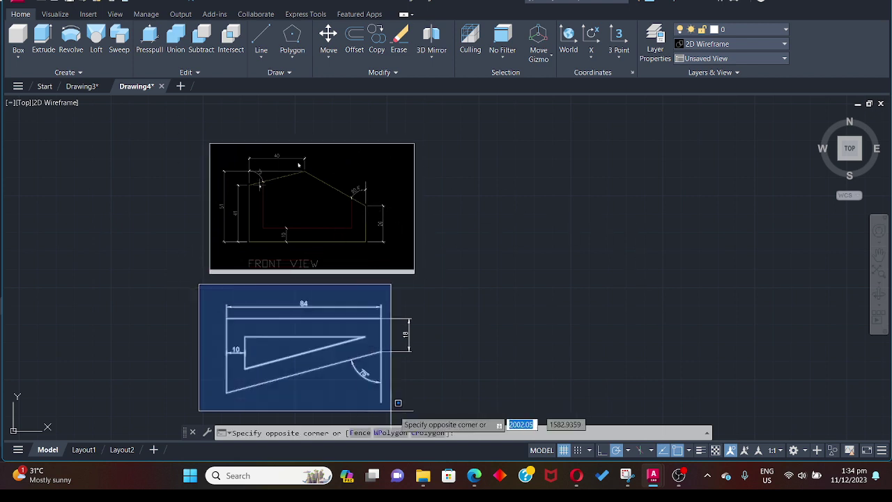
click(419, 403)
click(462, 382)
click(458, 373)
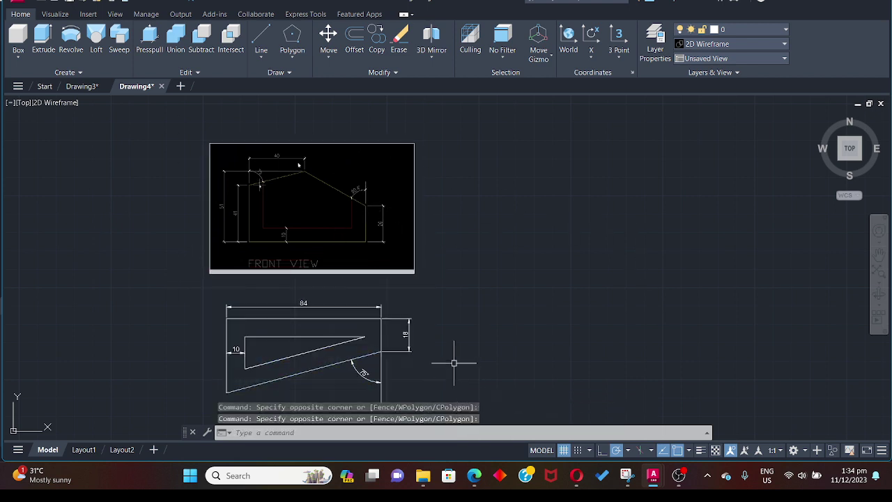
scroll(718, 198, down, 4)
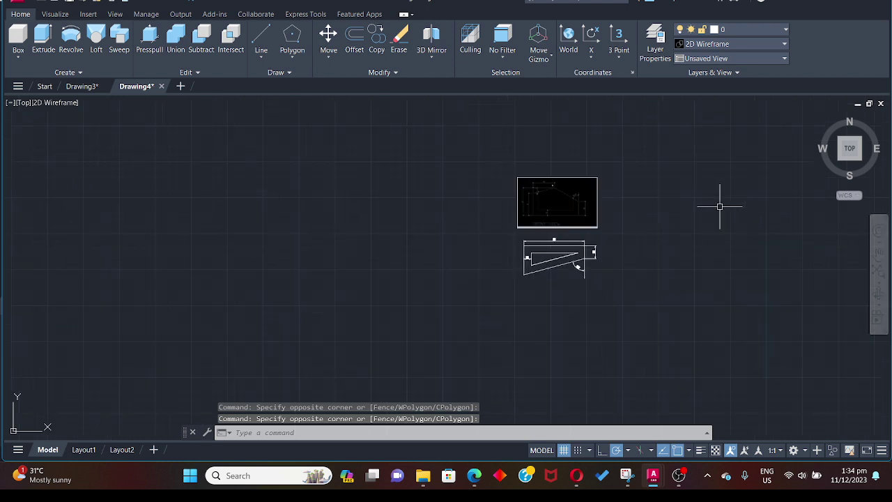
scroll(776, 222, up, 4)
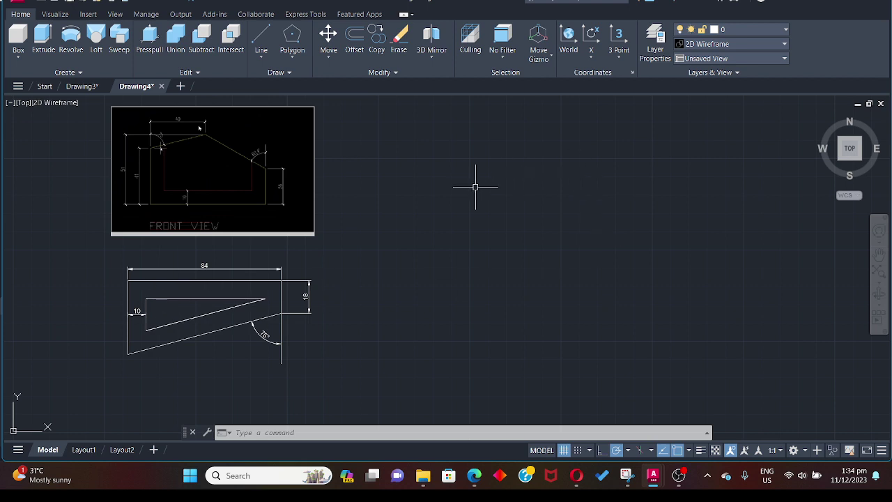
Draw connected lines beside the reference views: 84 horizontally to the right, 18 straight down, and a sloping line back left at 165°.
text(l)
key(Return)
click(419, 198)
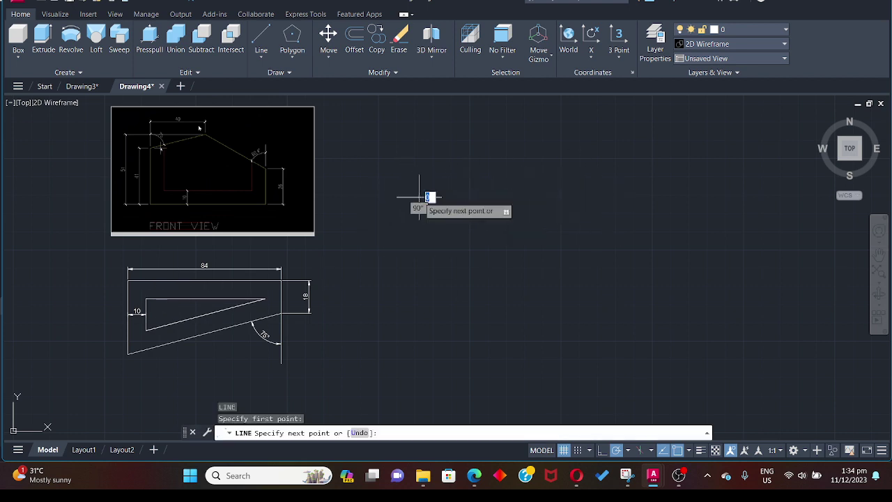
text(8)
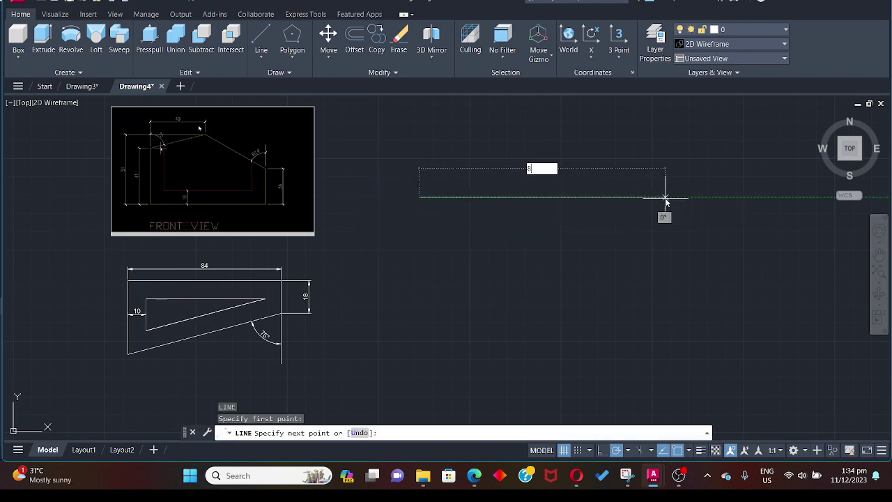
text(4)
key(Return)
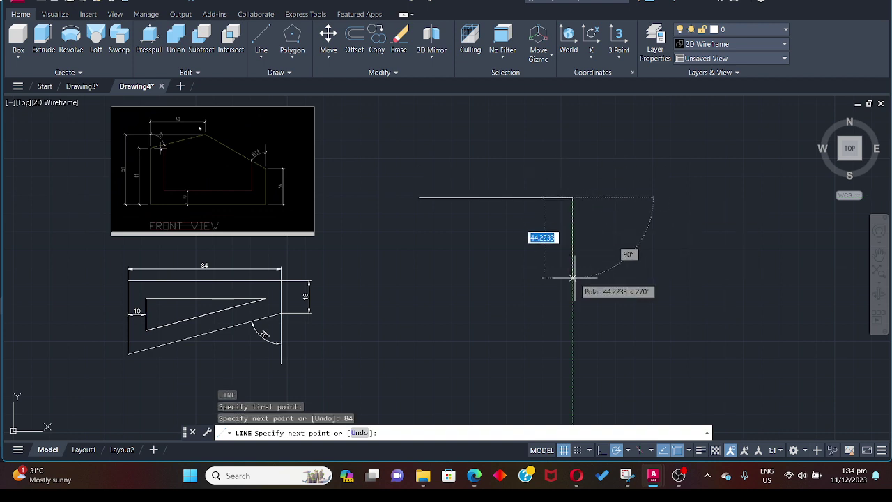
text(16)
key(Return)
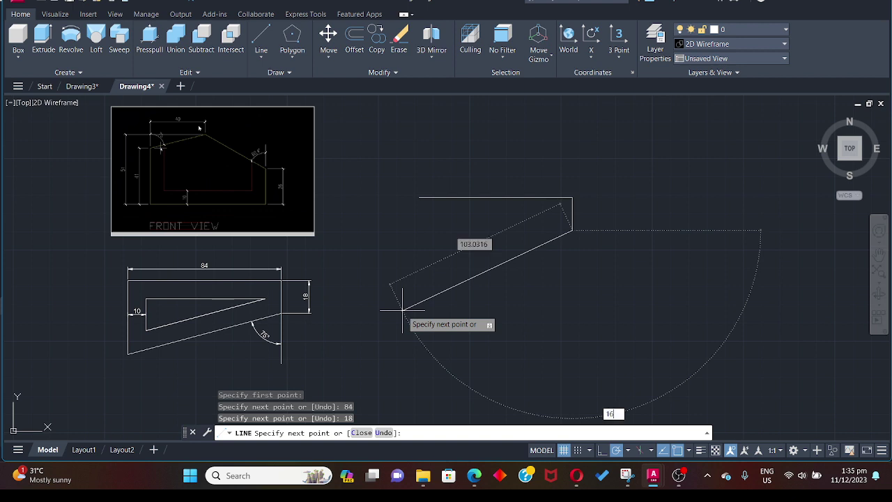
key(Return)
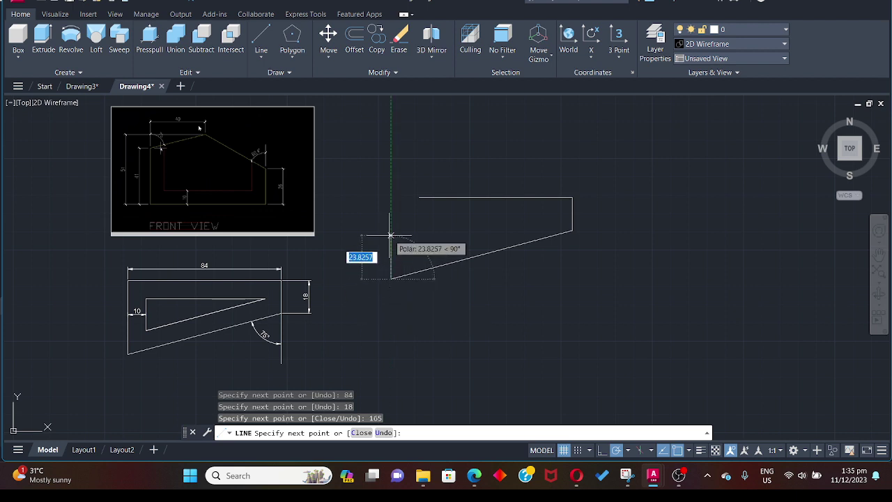
key(Escape)
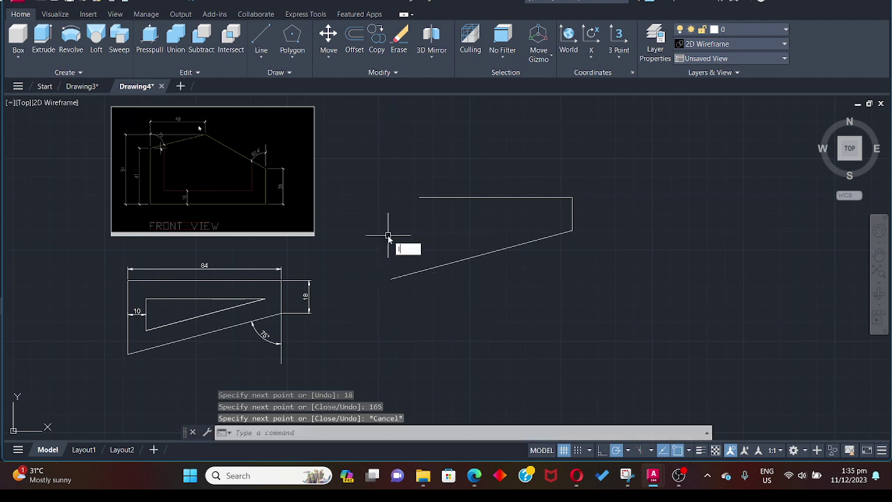
Draw a vertical line from the left end of the top edge down to the sloping line.
key(space)
click(419, 197)
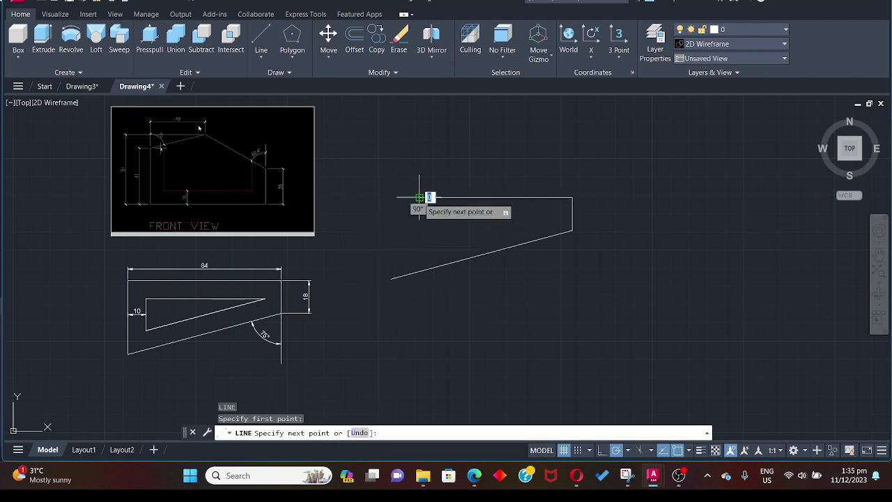
click(419, 270)
key(Escape)
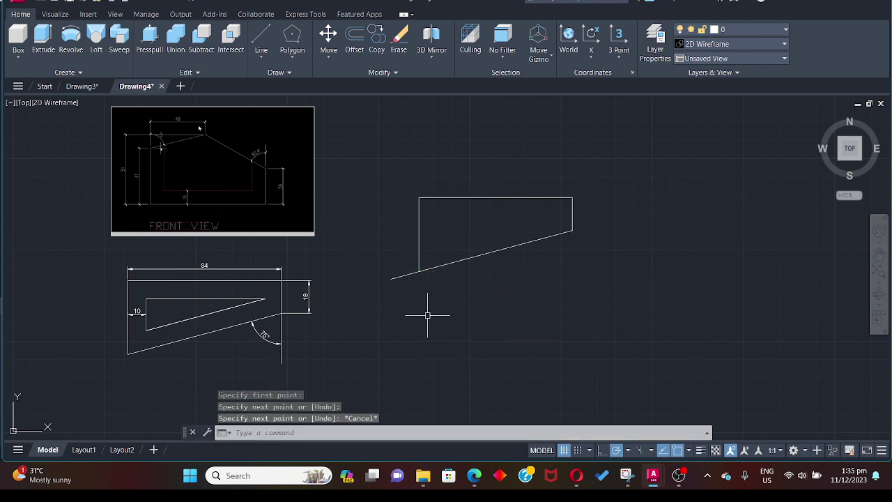
Shorten the sloping line so its lower end meets the bottom end of the outline's left edge.
click(398, 279)
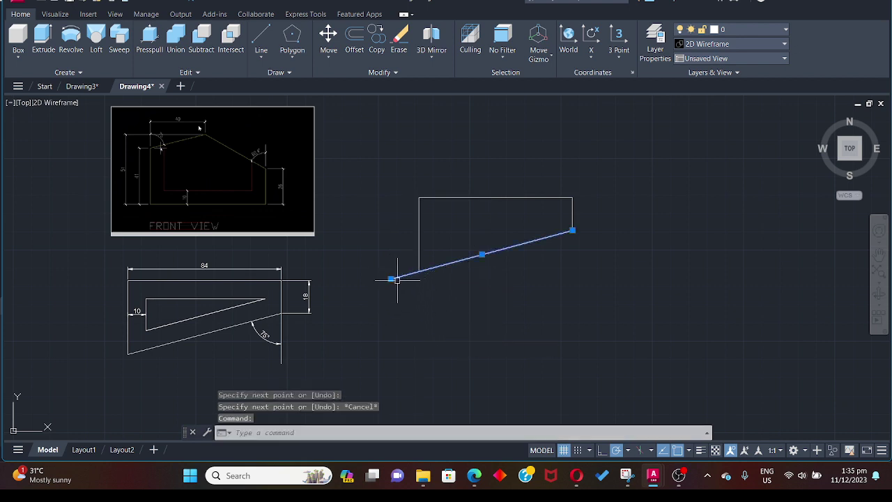
click(391, 278)
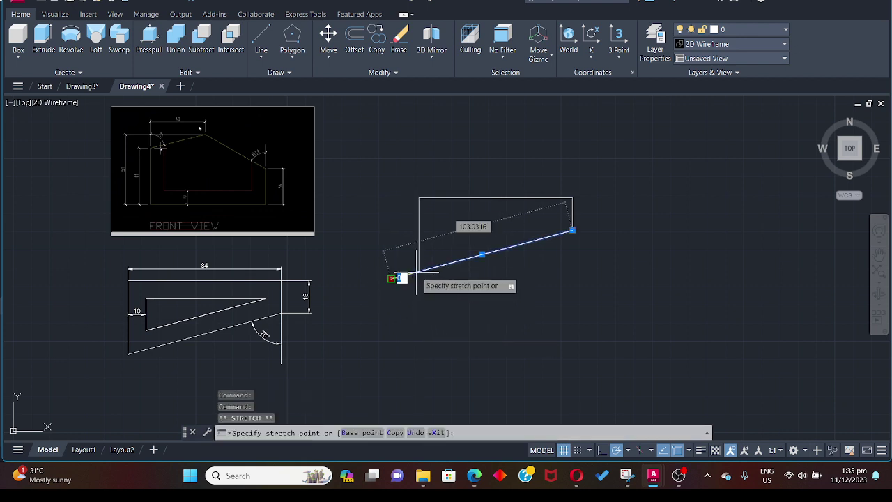
click(418, 270)
click(514, 345)
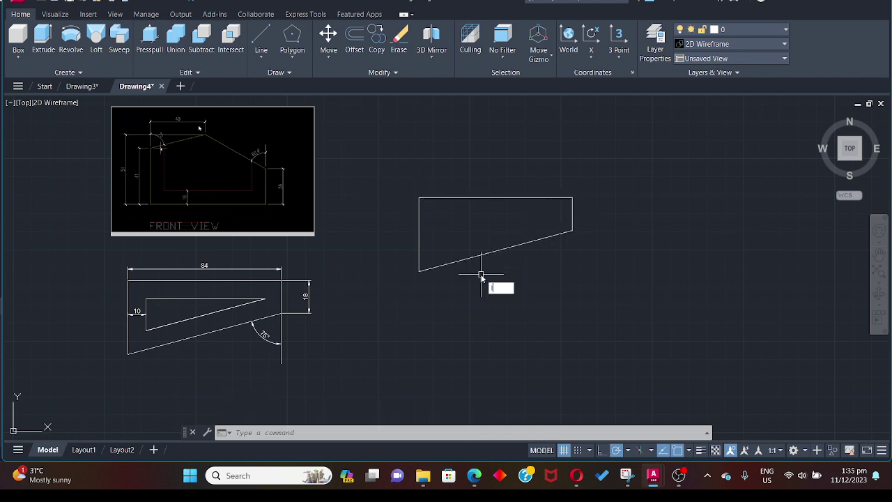
Offset the outline's top edge inward by 10.
text(l)
key(Escape)
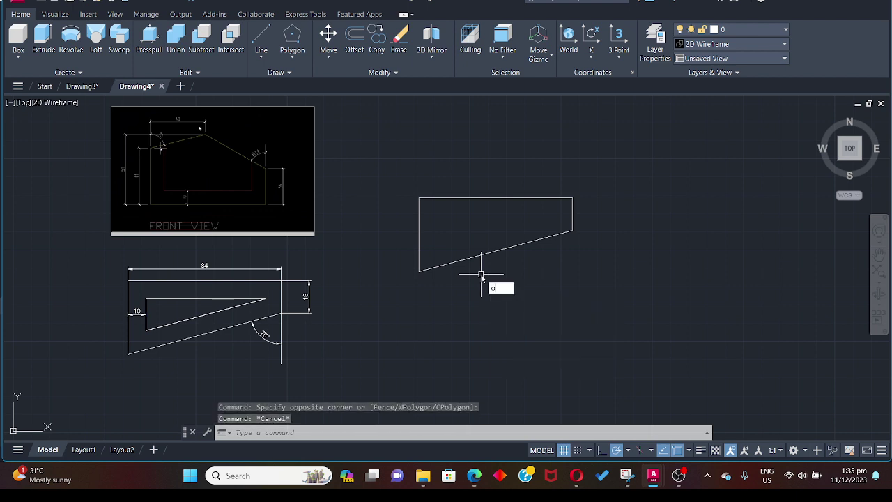
text(off)
key(Return)
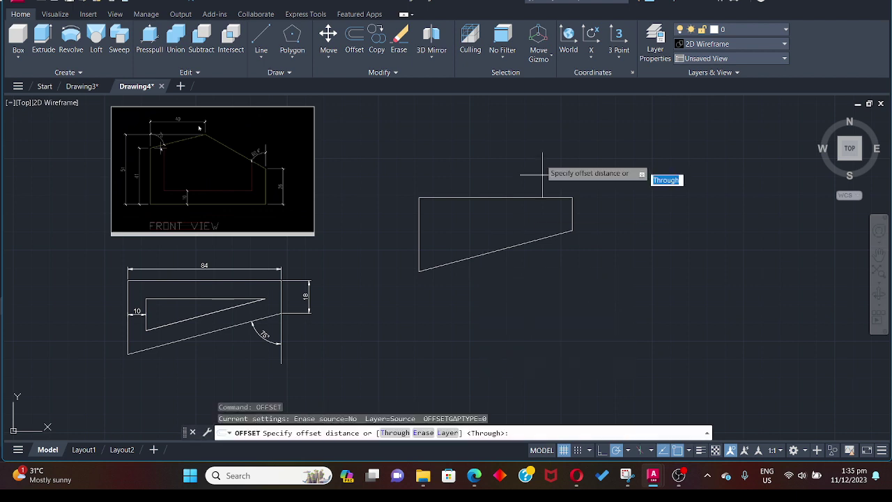
click(419, 198)
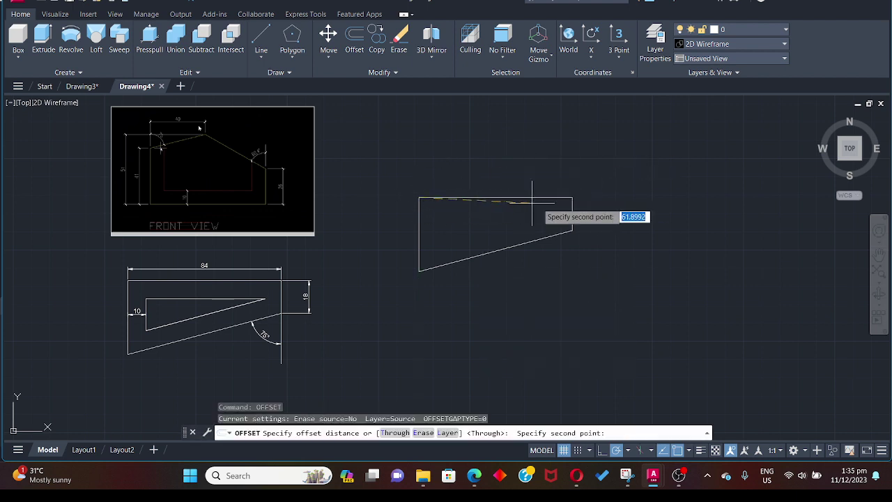
click(572, 198)
click(514, 198)
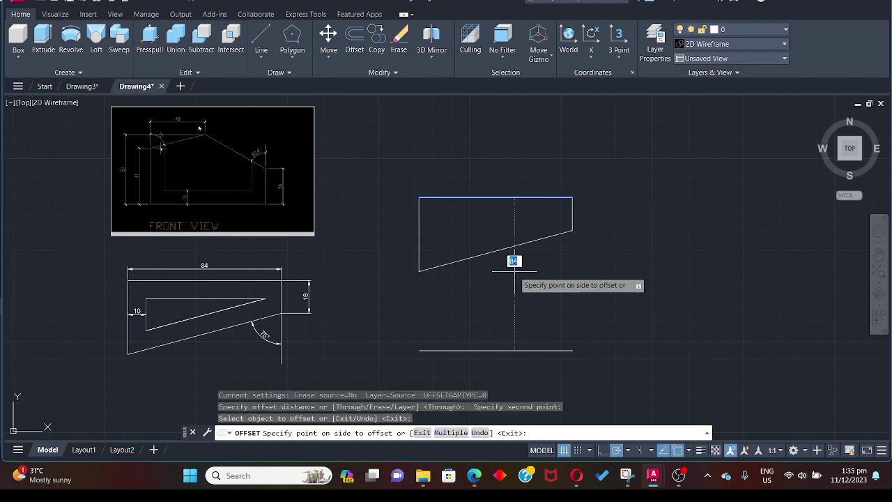
key(Return)
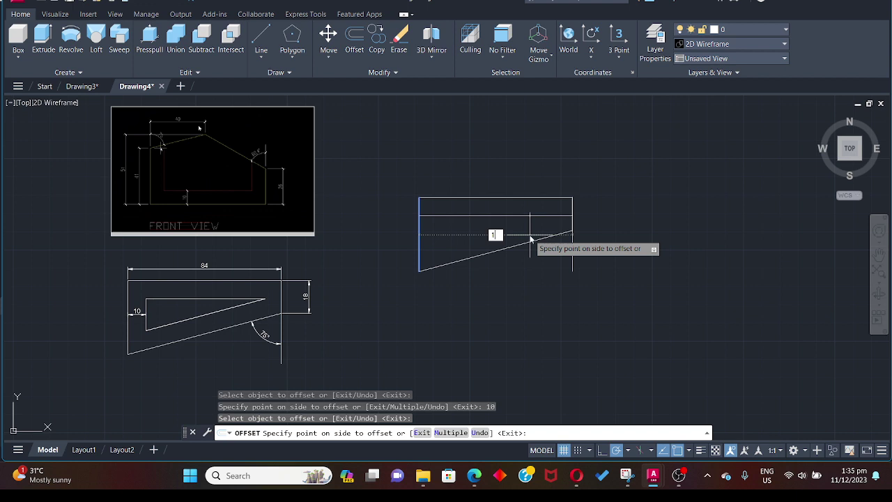
Offset the outline's left, sloping and right edges inward by 10.
click(523, 238)
click(521, 244)
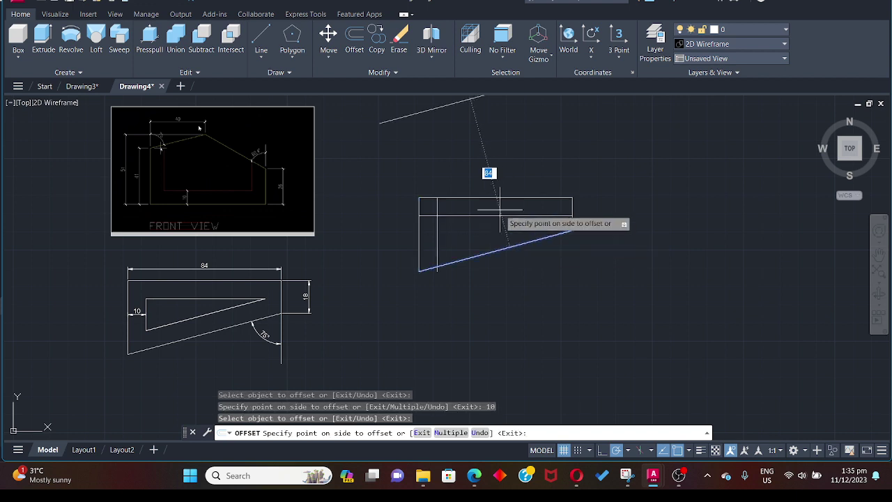
click(497, 211)
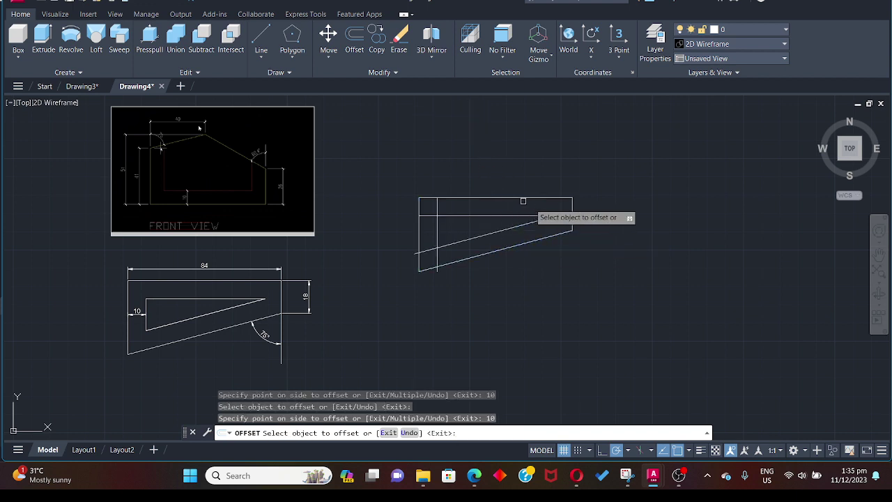
click(572, 212)
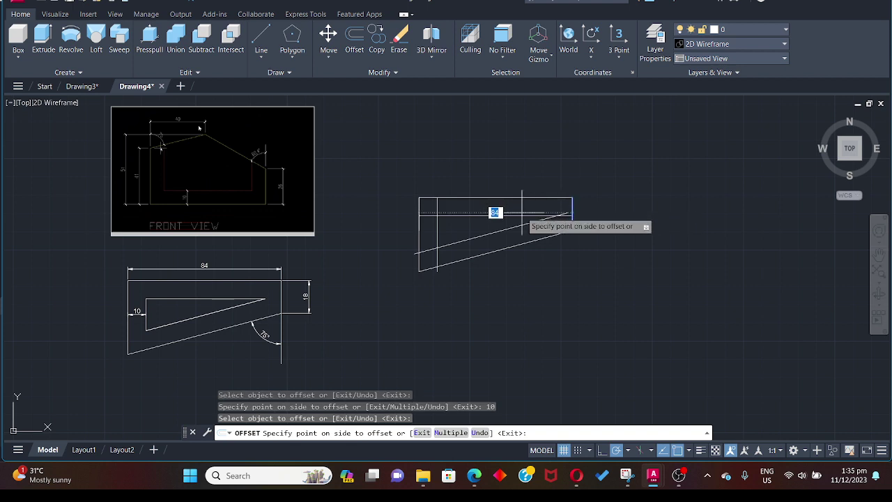
click(522, 212)
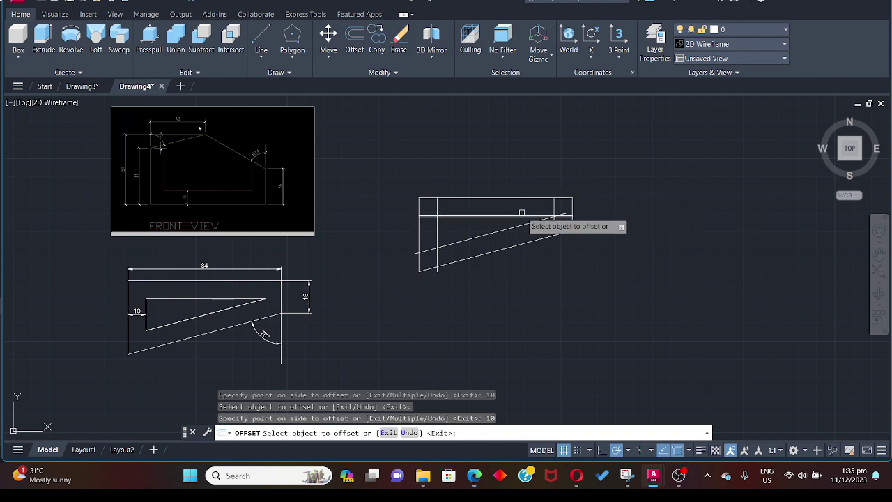
key(Escape)
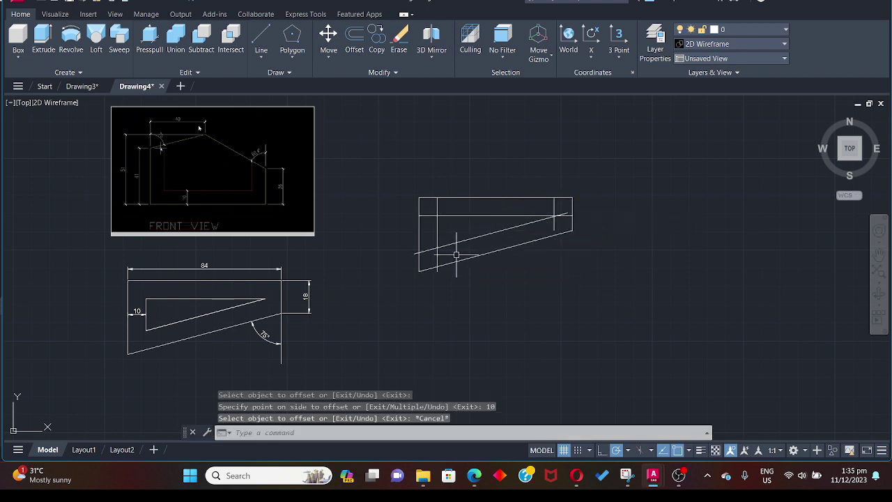
Trim the offset lines that overrun the inner triangle's two left corners.
text(trim)
key(Return)
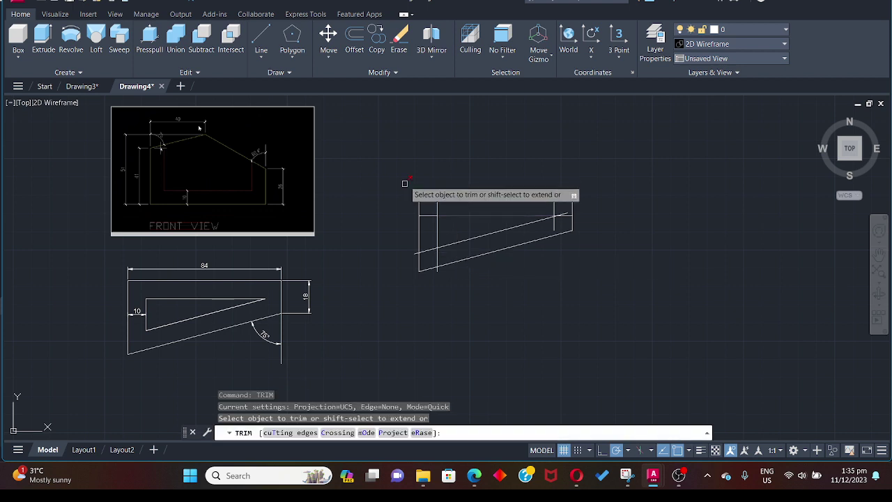
scroll(437, 204, up, 2)
click(426, 220)
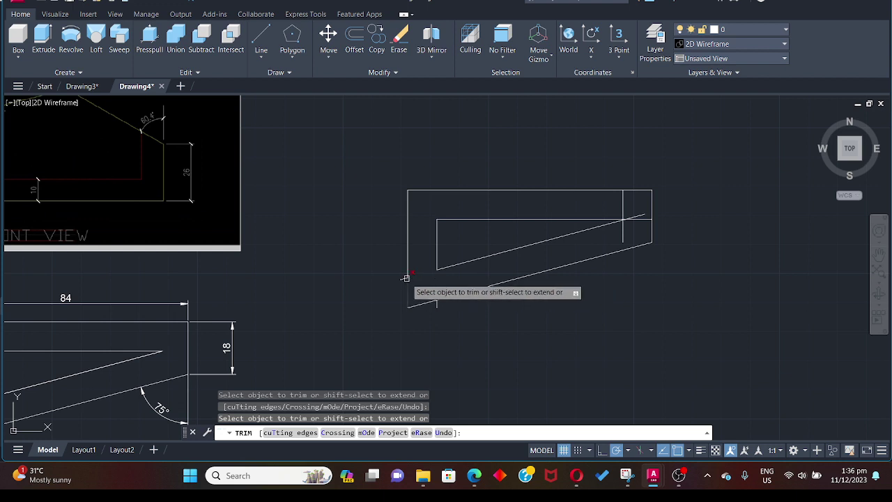
click(439, 307)
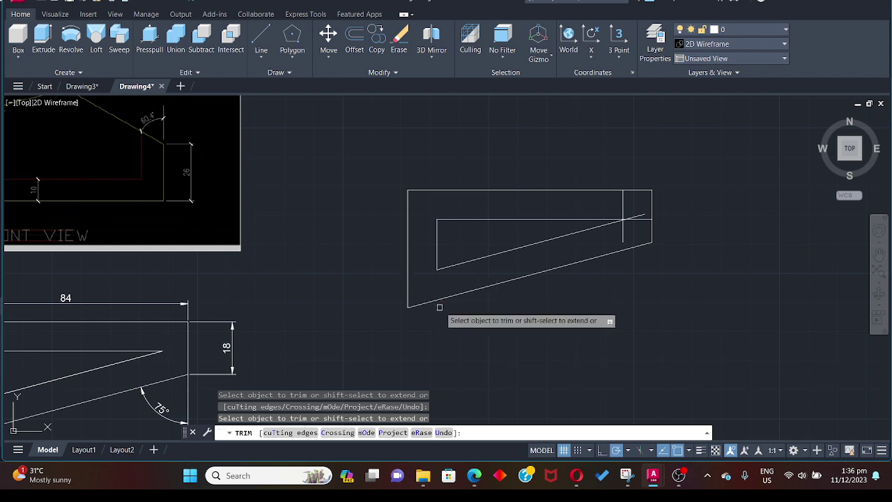
Trim the excess offset lines around the inner triangle's right tip, including the leftover vertical stub.
click(623, 233)
click(642, 219)
click(640, 216)
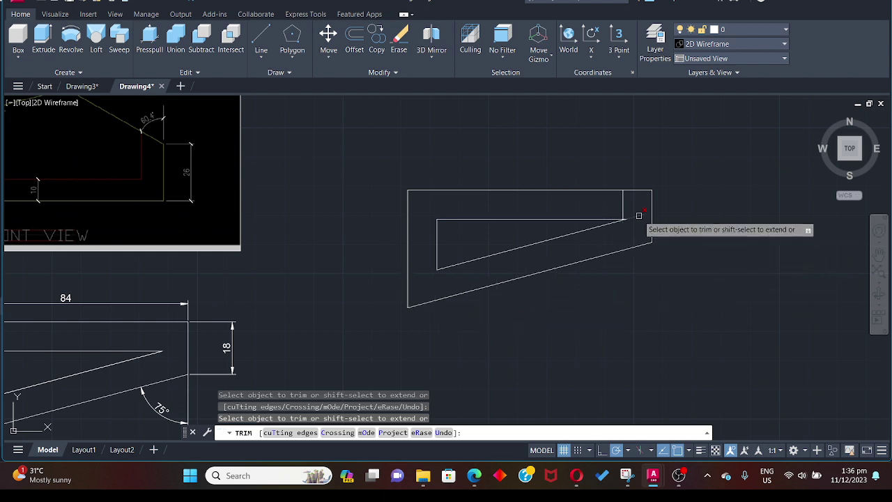
click(624, 205)
scroll(626, 218, up, 5)
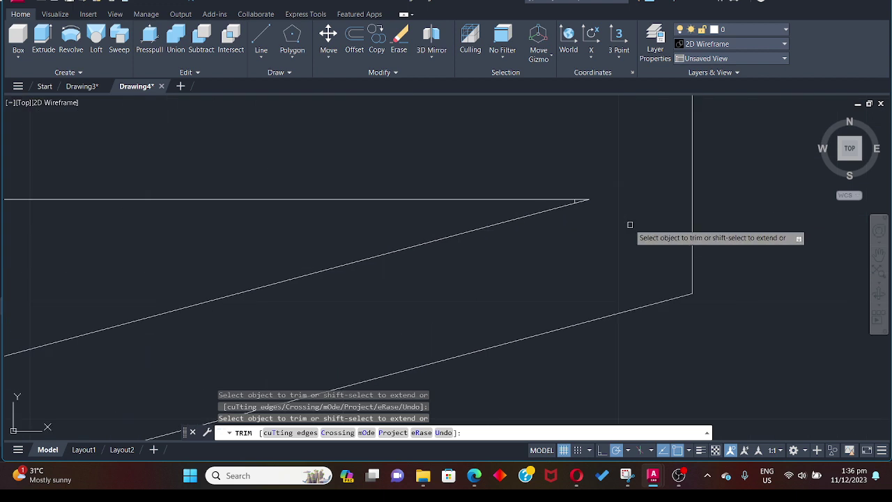
click(540, 204)
scroll(403, 248, down, 5)
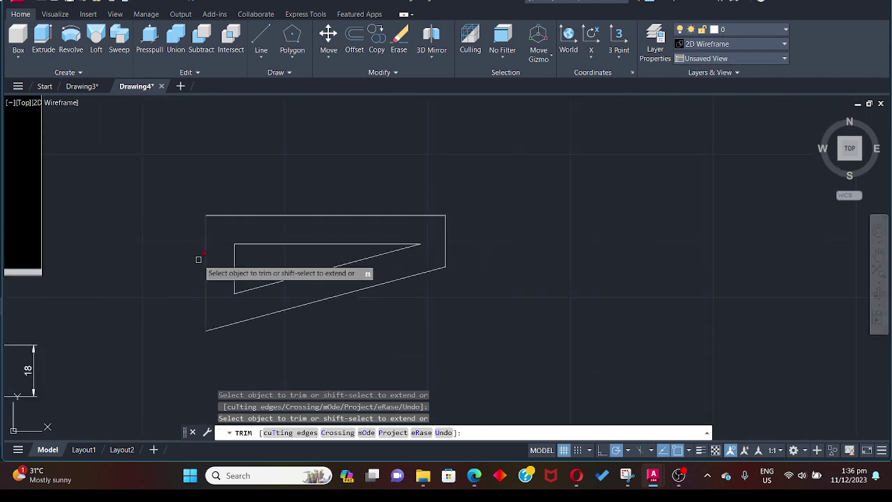
scroll(183, 268, down, 3)
scroll(161, 270, up, 3)
key(Escape)
Trace the outer sloped outline with a polyline, from the top-left corner through the two right-hand corners to the bottom-left corner.
scroll(165, 278, down, 4)
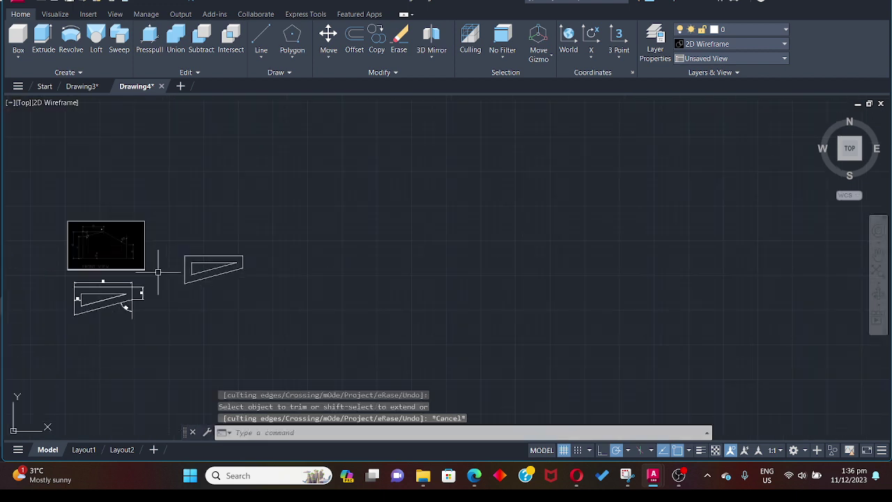
scroll(165, 278, up, 2)
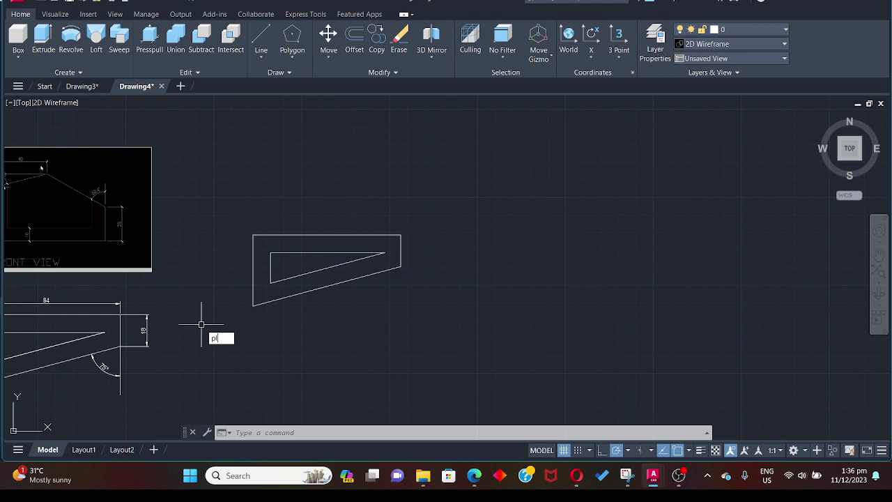
key(Return)
click(253, 235)
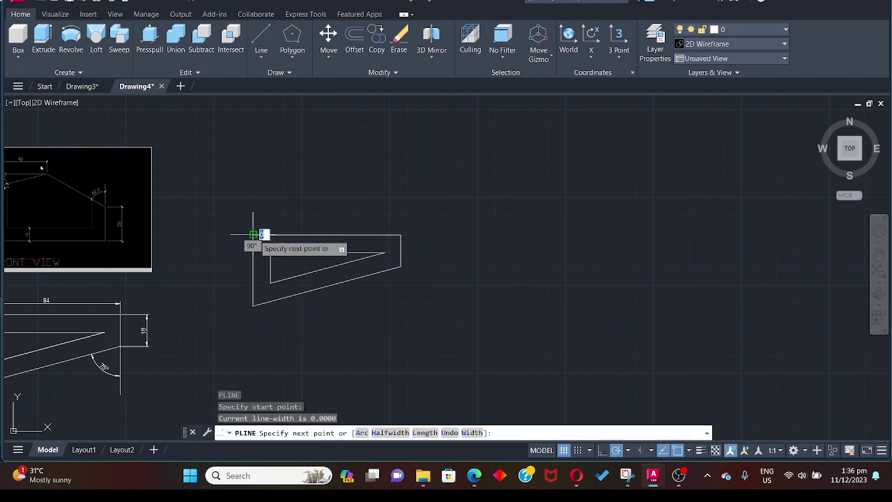
click(401, 235)
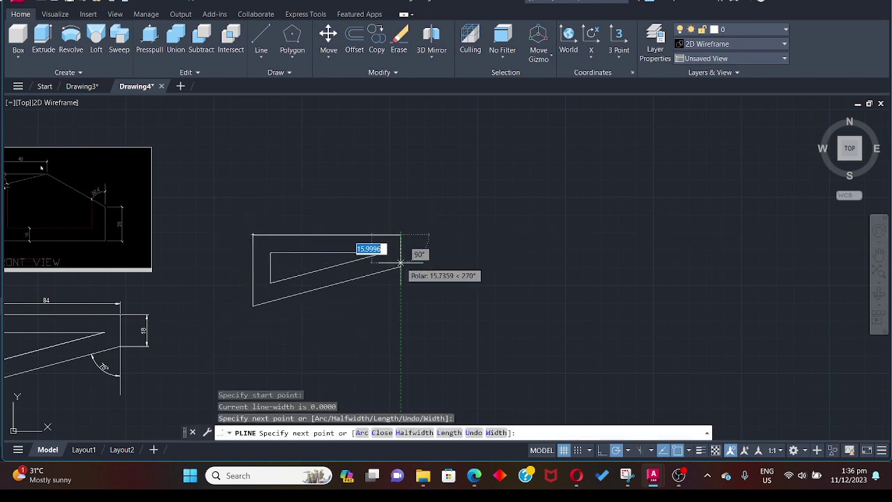
click(400, 265)
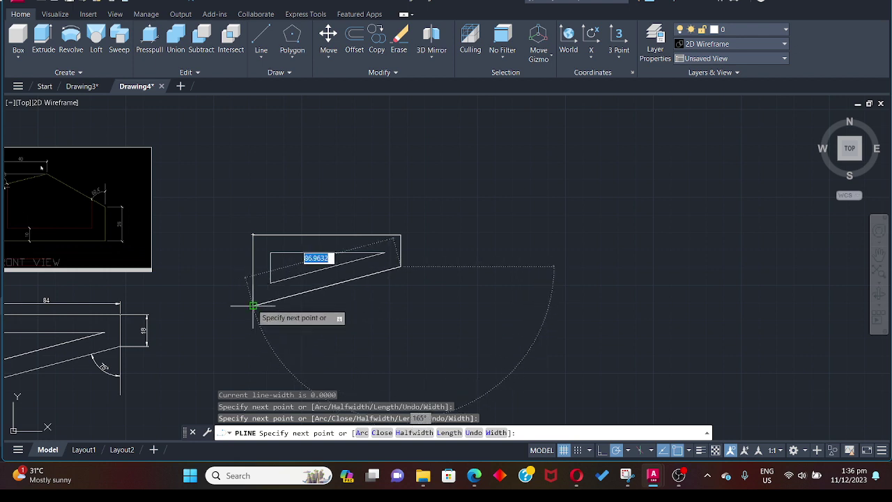
click(253, 304)
key(Escape)
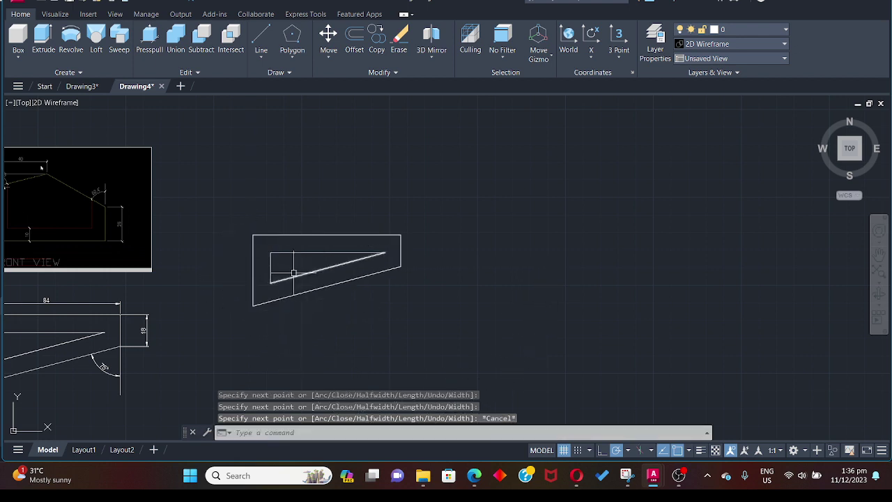
Trace the inner triangle with a polyline, starting and ending at its top-left corner.
text(l)
key(Return)
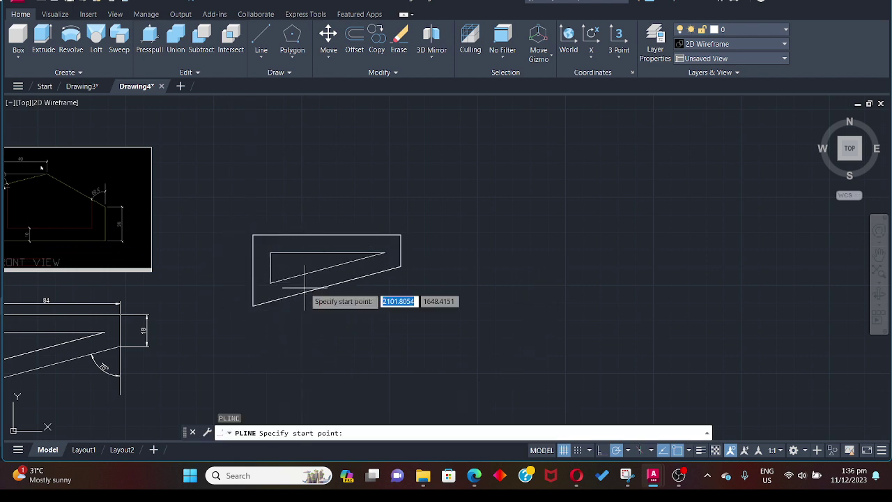
click(270, 252)
click(386, 252)
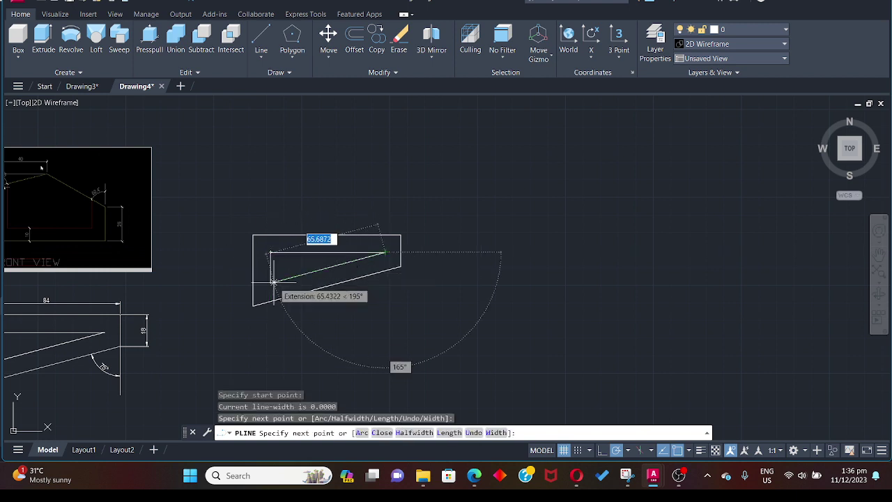
click(270, 282)
click(270, 252)
key(Escape)
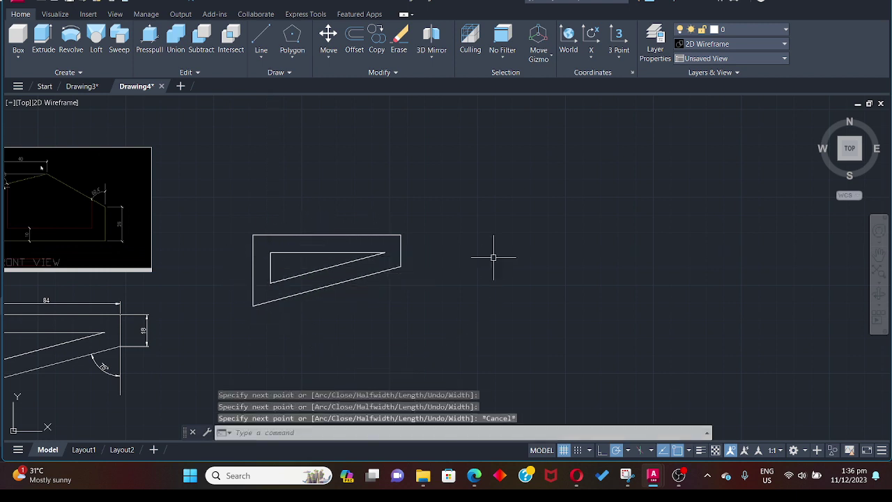
Presspull the area between the outer outline and the inner triangle to a height of 51.
mouse_move(295, 299)
shift+middle_down()
mouse_move(311, 234)
mouse_move(223, 273)
shift+middle_up()
shift+middle_drag(256, 237, 344, 347)
scroll(336, 363, up, 5)
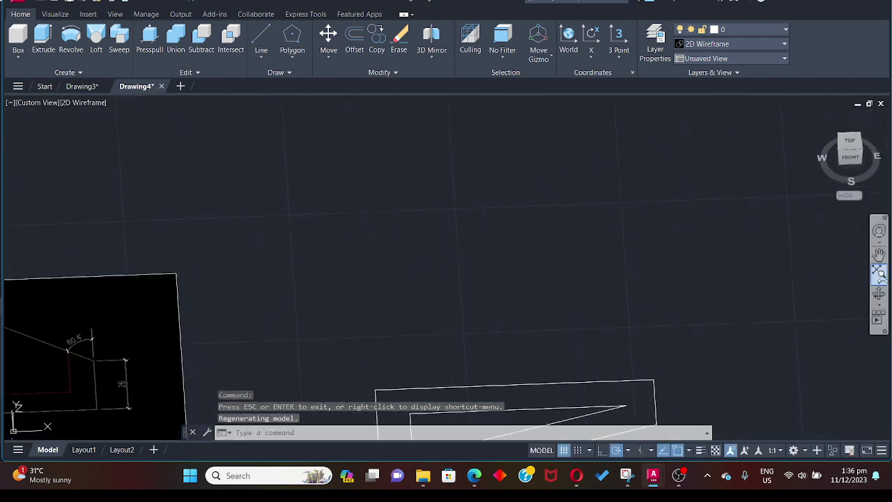
click(879, 254)
drag(756, 332, 729, 203)
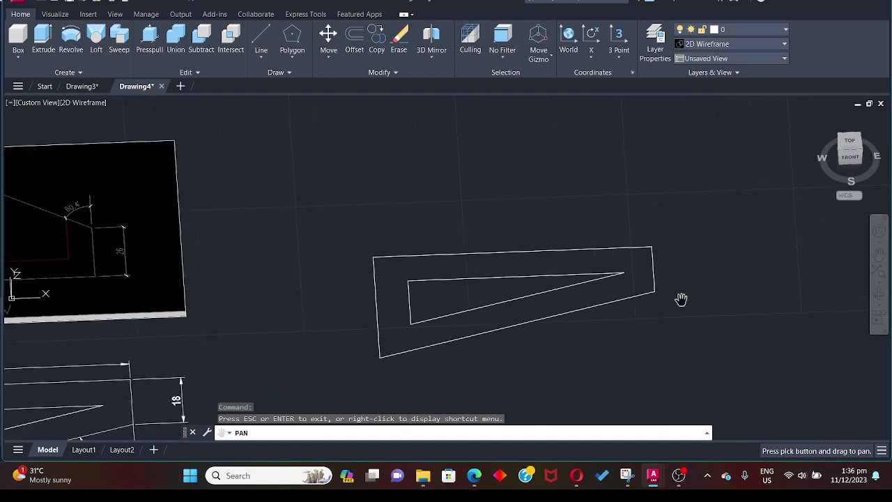
click(880, 275)
click(879, 297)
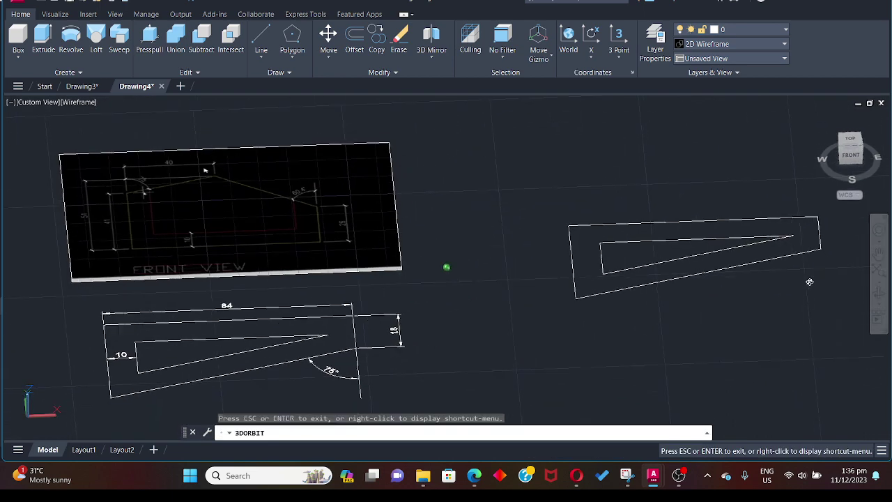
drag(860, 293, 838, 277)
key(Escape)
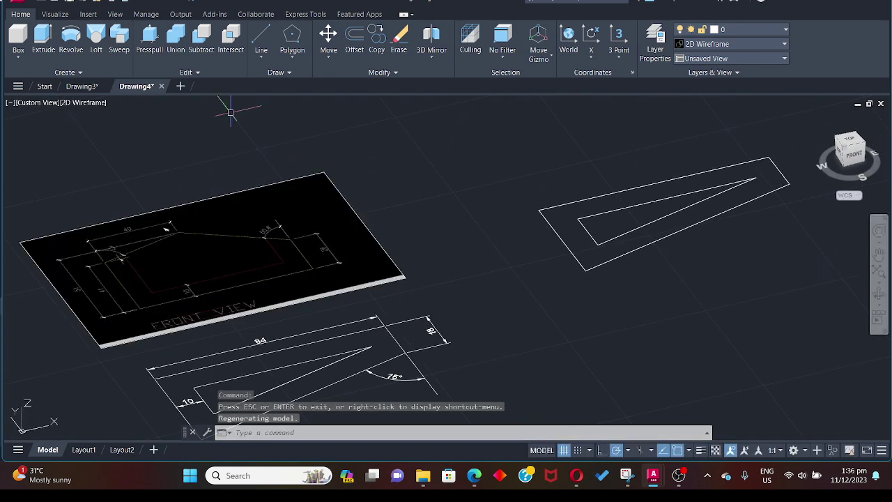
click(145, 42)
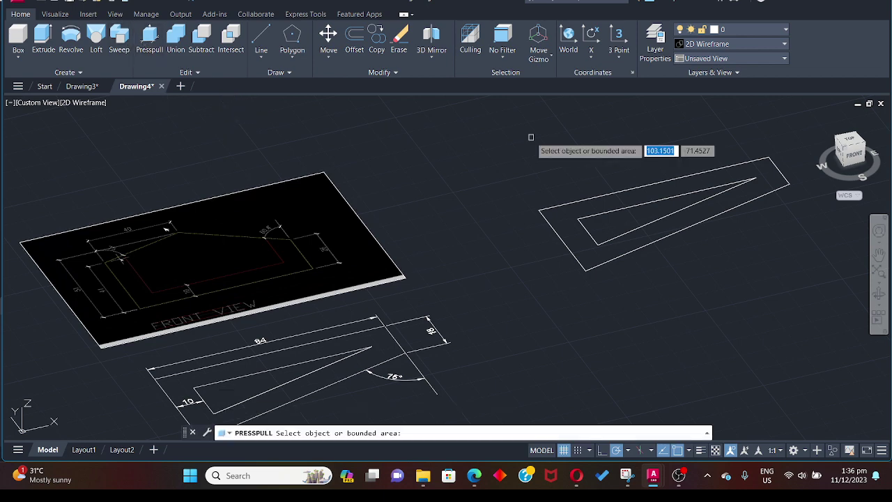
click(581, 239)
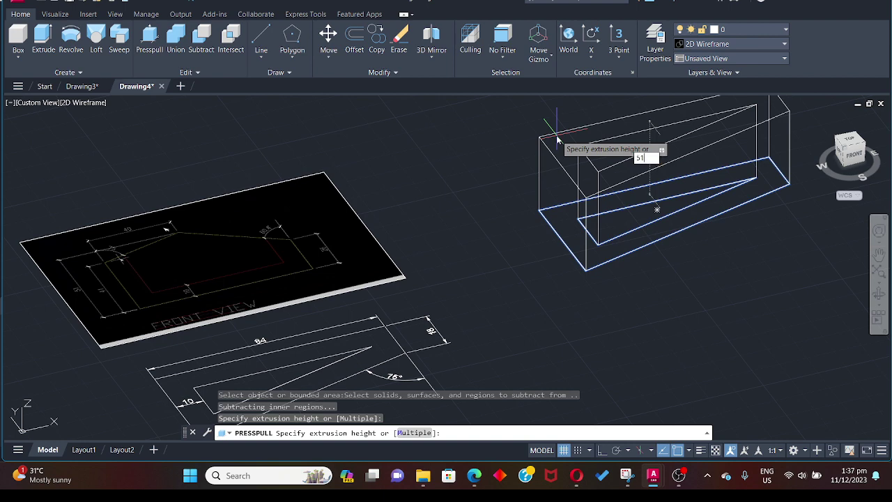
key(Return)
Presspull the inner triangle at the base of the solid to a height of 10.
scroll(696, 223, down, 5)
scroll(689, 155, up, 5)
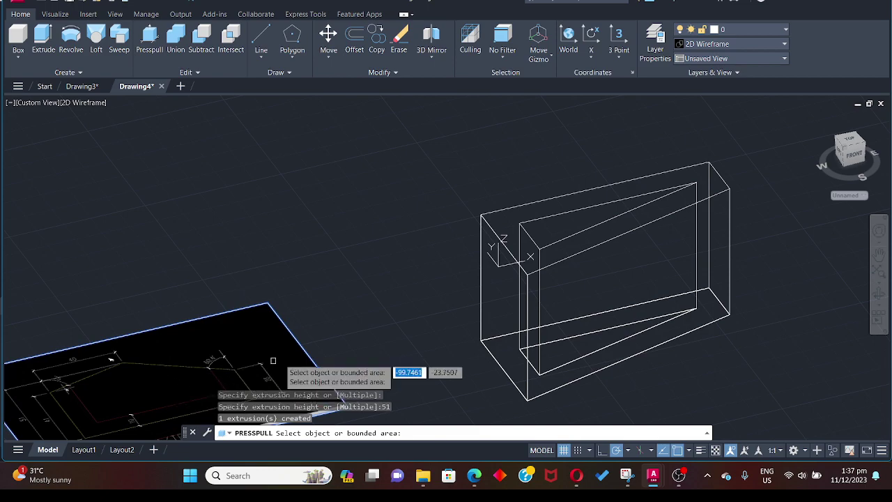
click(879, 293)
drag(715, 249, 633, 307)
key(Escape)
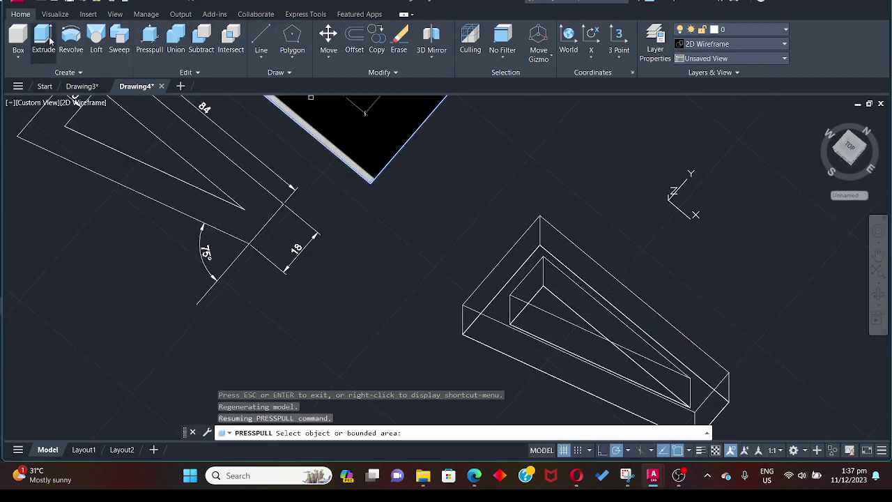
click(43, 38)
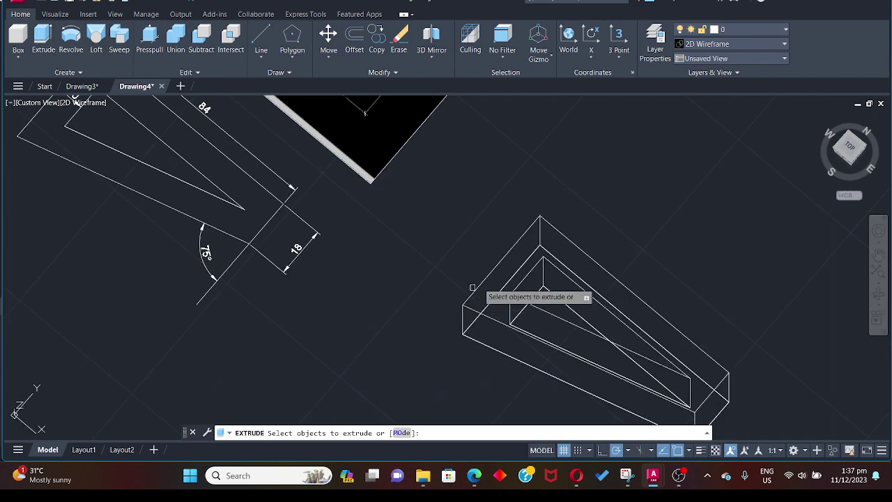
click(149, 38)
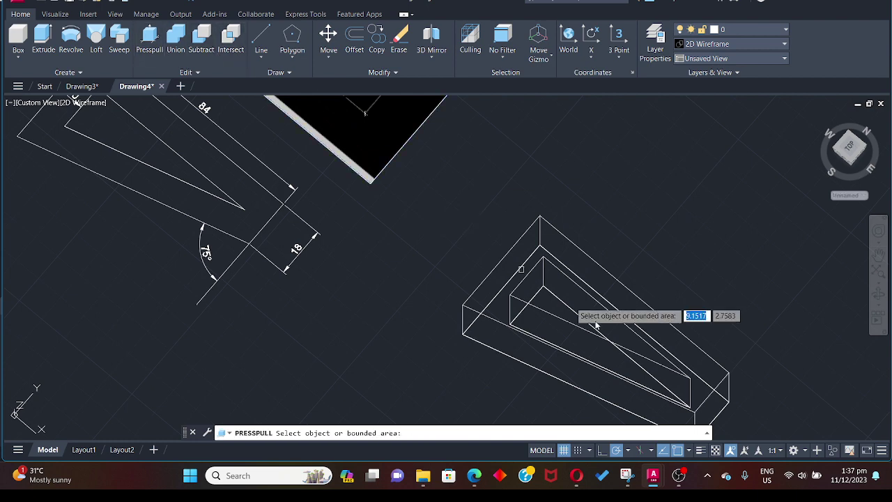
click(536, 295)
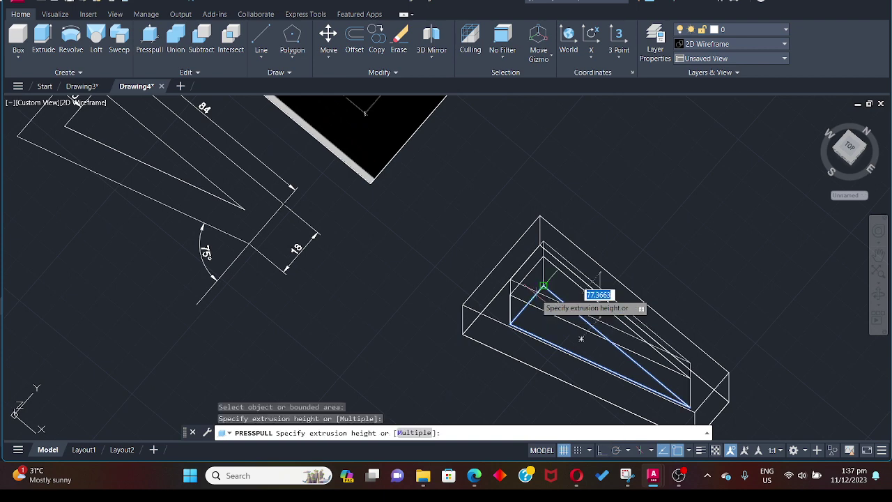
text(1)
key(Return)
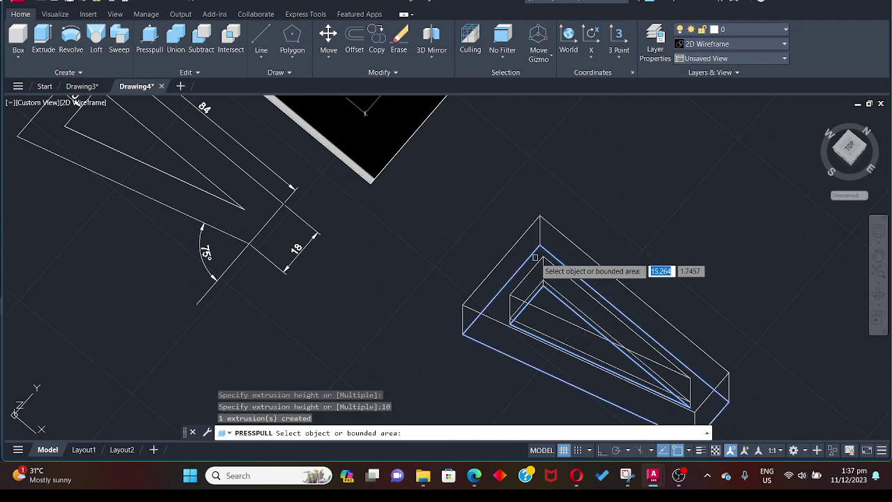
Draw a line along the X direction from the solid's front lower corner to past its narrow end.
click(879, 293)
drag(800, 353, 818, 280)
key(Escape)
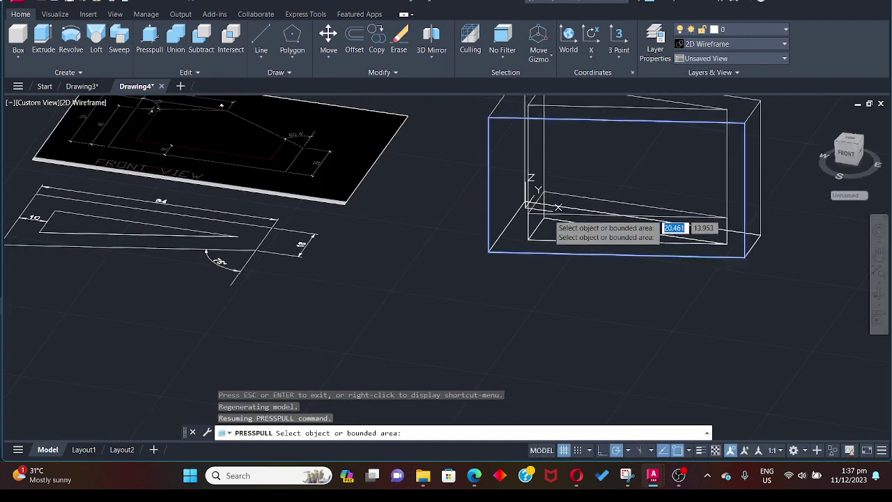
scroll(623, 207, down, 2)
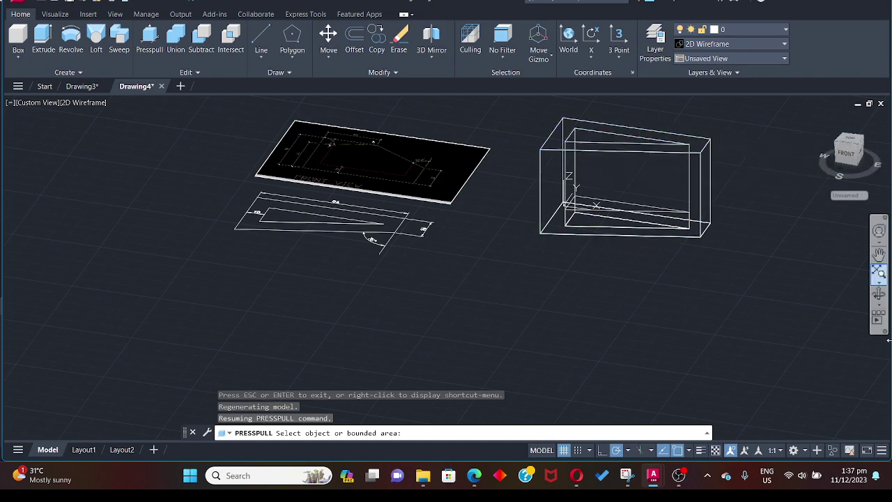
shift+middle_drag(704, 327, 509, 225)
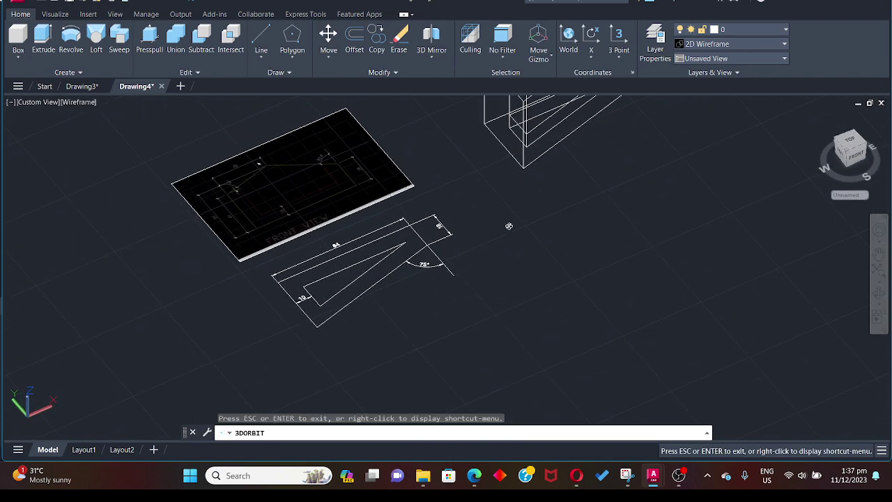
click(878, 255)
mouse_move(636, 182)
mouse_down()
mouse_move(649, 253)
mouse_move(601, 297)
mouse_up()
key(Escape)
scroll(574, 279, up, 5)
scroll(569, 274, down, 5)
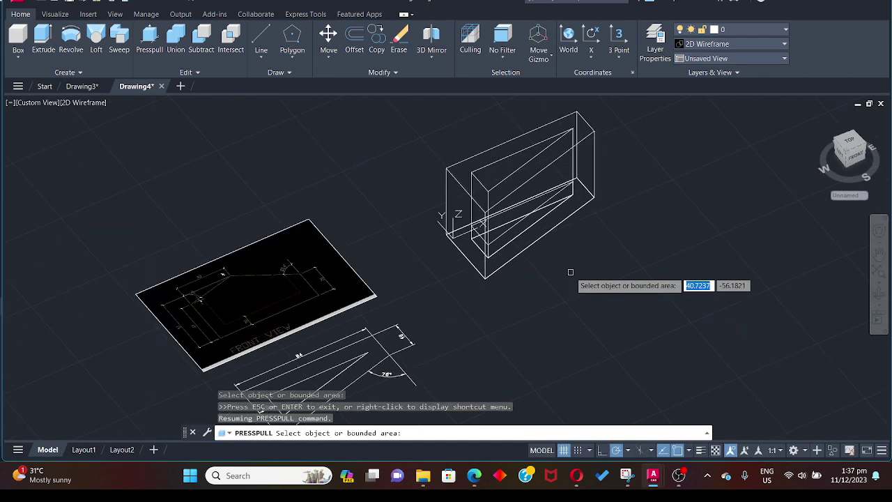
click(262, 39)
scroll(456, 305, up, 2)
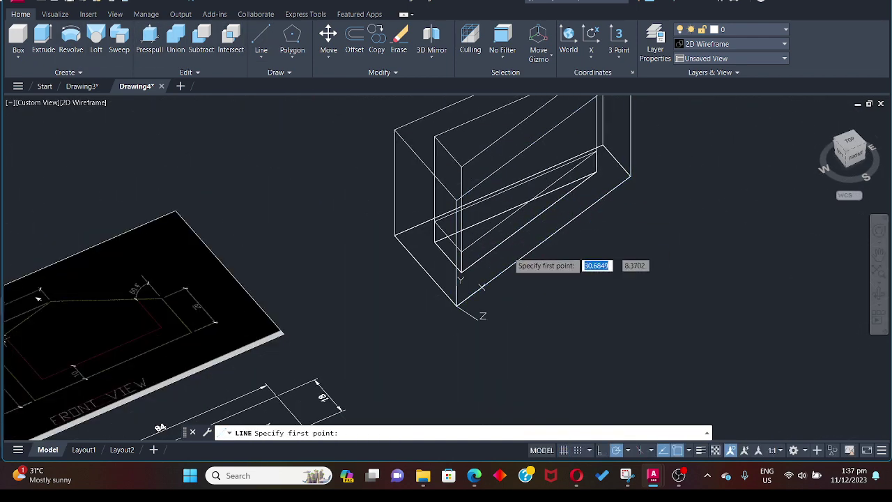
click(456, 305)
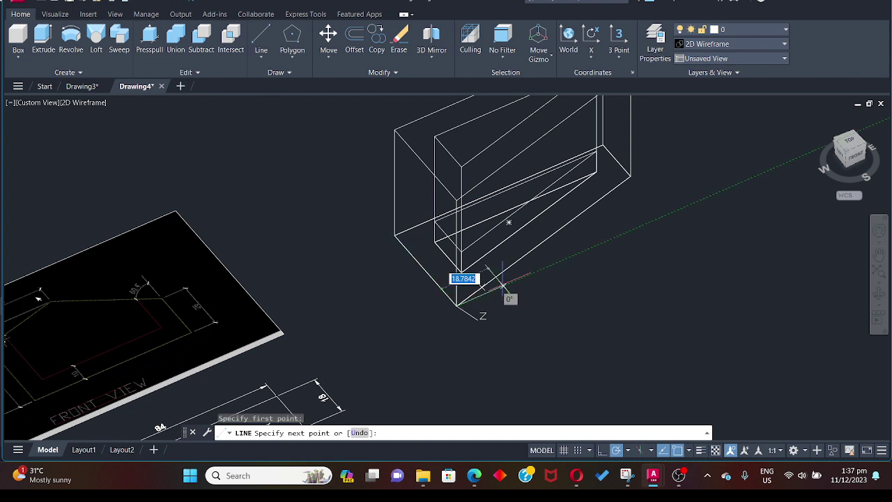
click(690, 206)
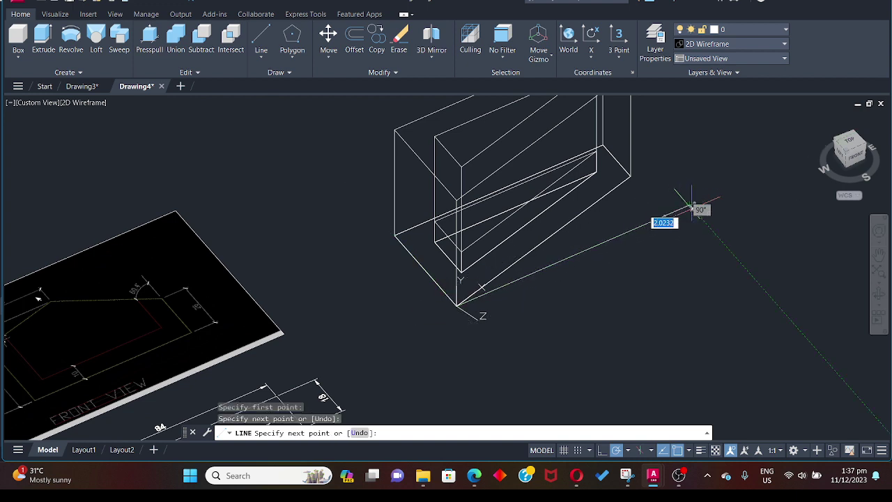
key(Escape)
Draw a line from the narrow end's lower front corner, in line with the short edge, to the X-direction line.
click(261, 39)
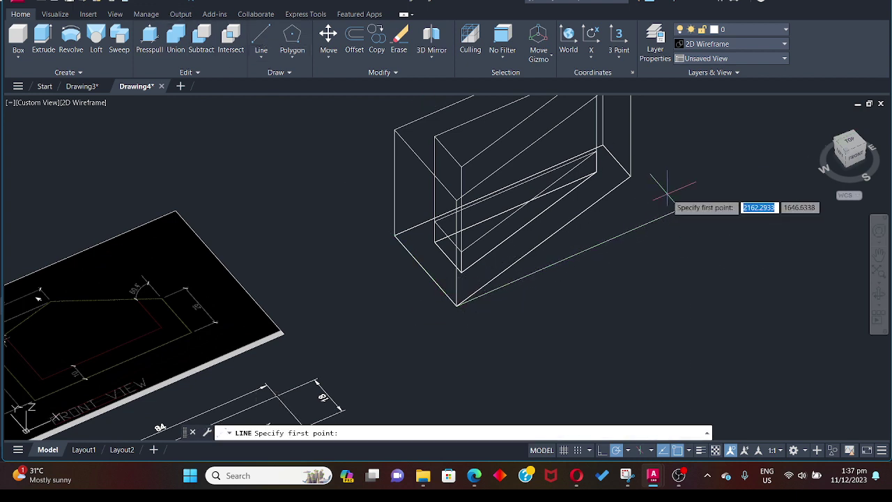
click(631, 176)
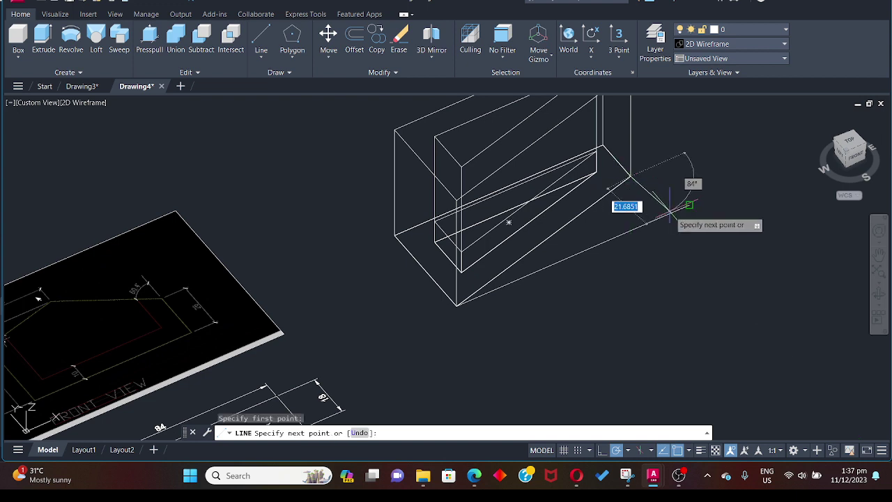
click(665, 216)
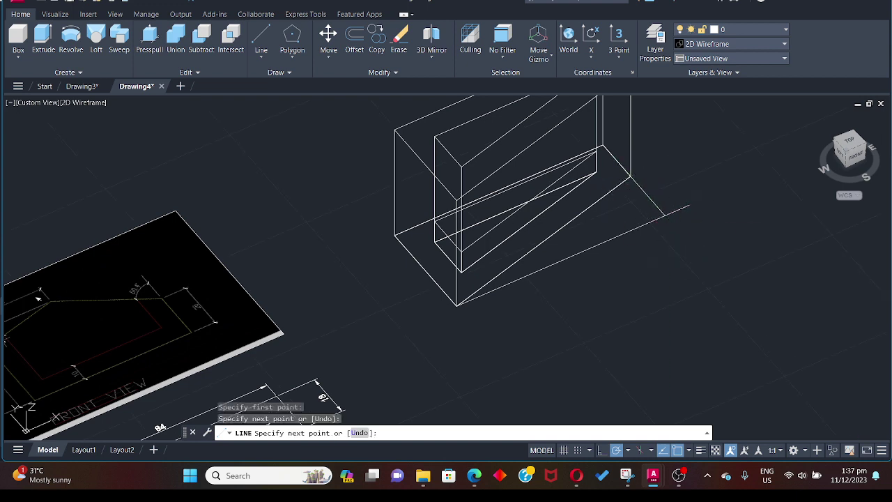
key(Escape)
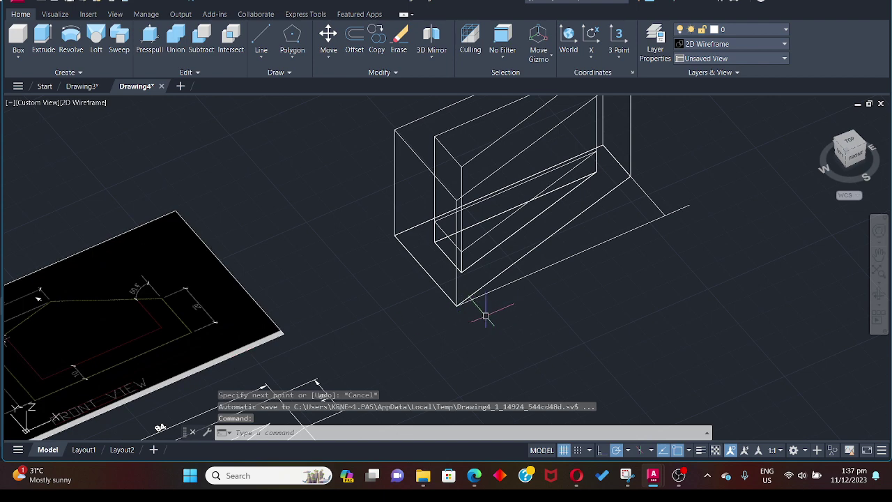
Draw a 10-long line from the solid's front lower corner, straight outward along the negative Y direction.
click(262, 38)
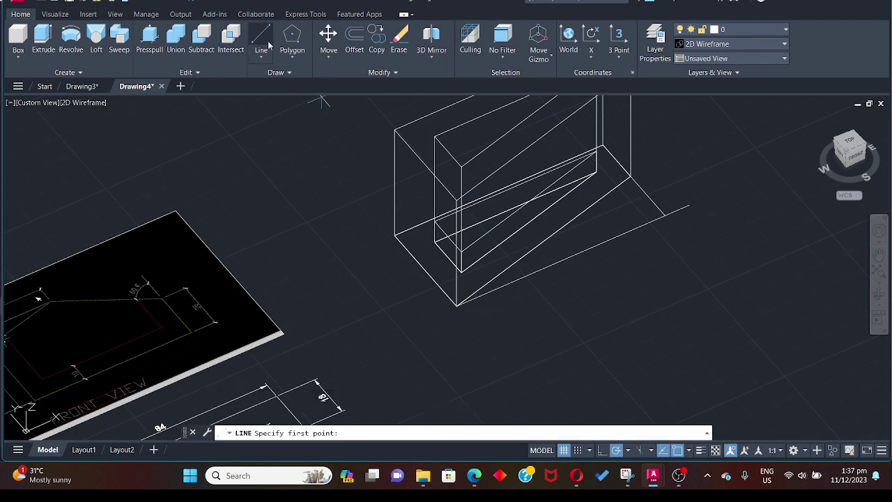
click(456, 305)
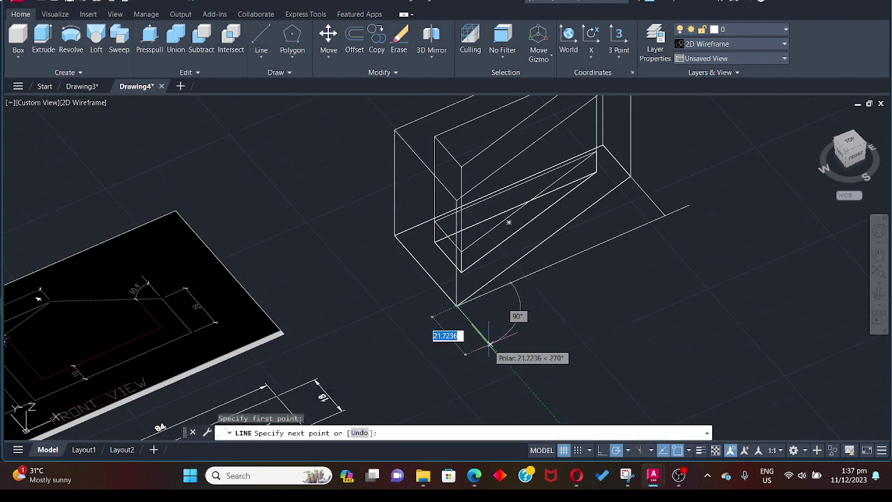
text(10)
key(Return)
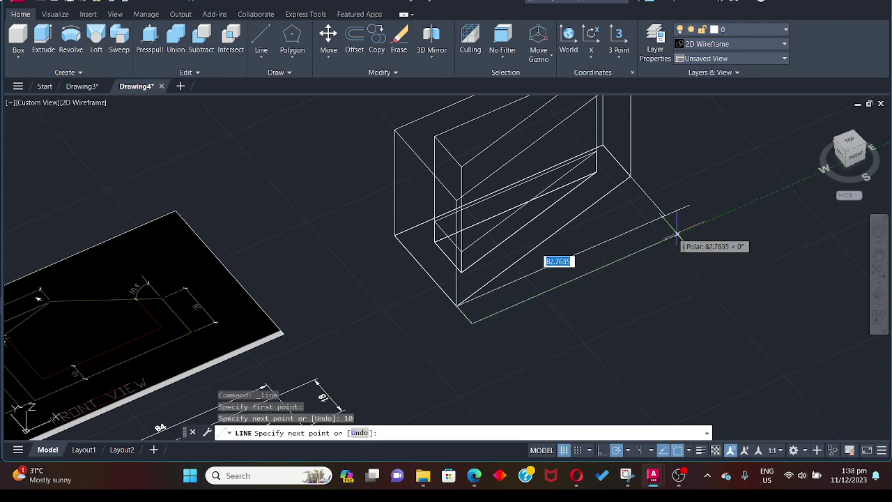
key(Escape)
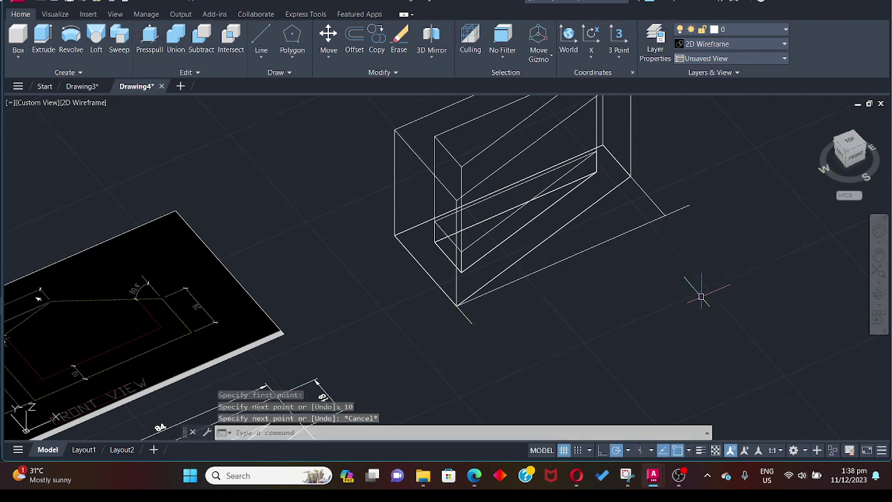
Shorten the X-direction base line so that it ends where the short edge's extension line meets it.
click(687, 209)
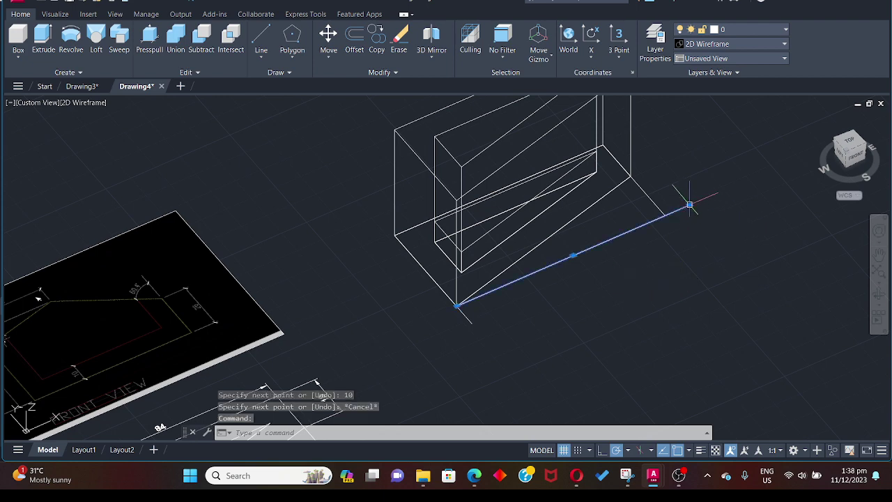
click(689, 204)
key(Escape)
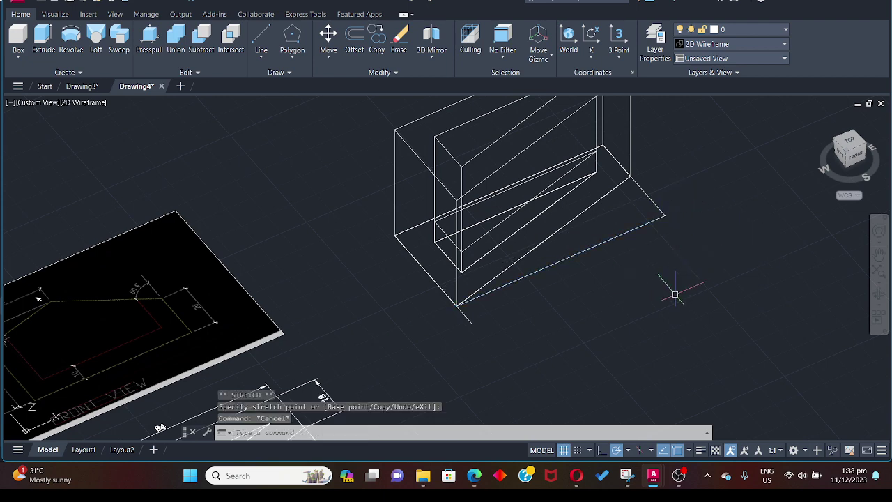
scroll(640, 213, up, 3)
scroll(648, 209, down, 3)
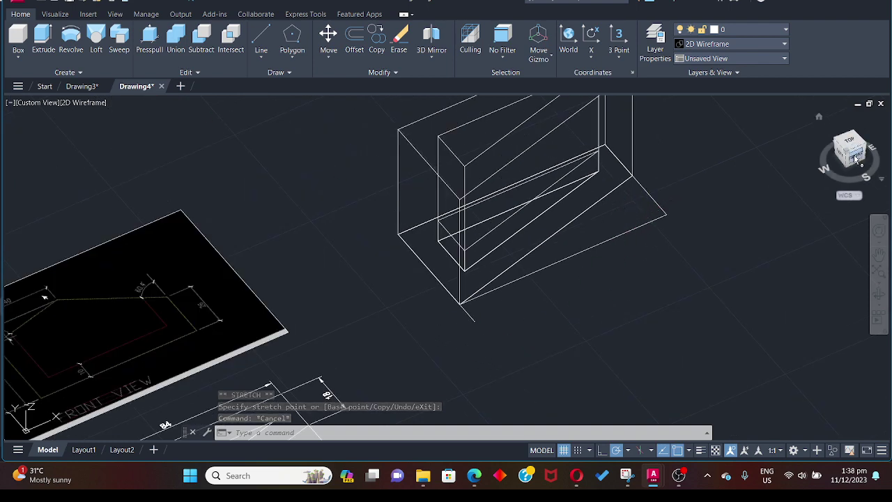
Switch to the front view and align the UCS with it using the View option.
click(856, 159)
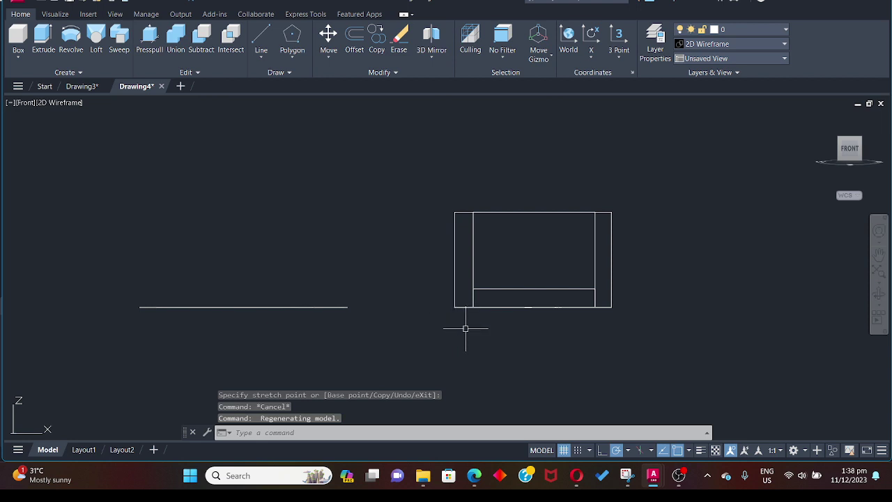
key(Return)
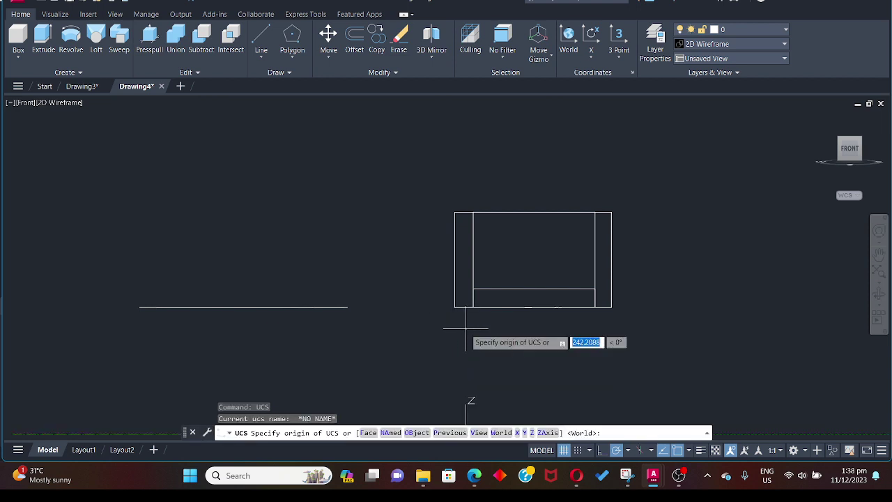
text(v)
key(Return)
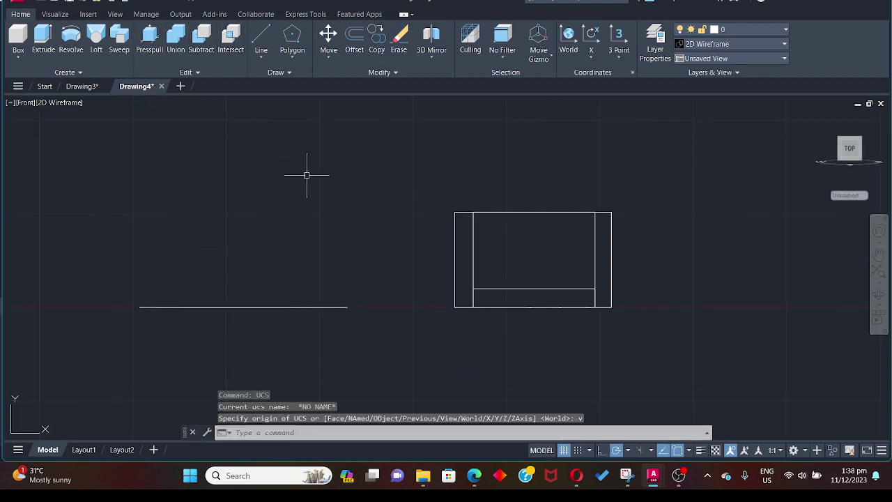
Trace the solid's full rectangular front outline with a polyline, starting at the lower-left corner.
key(Return)
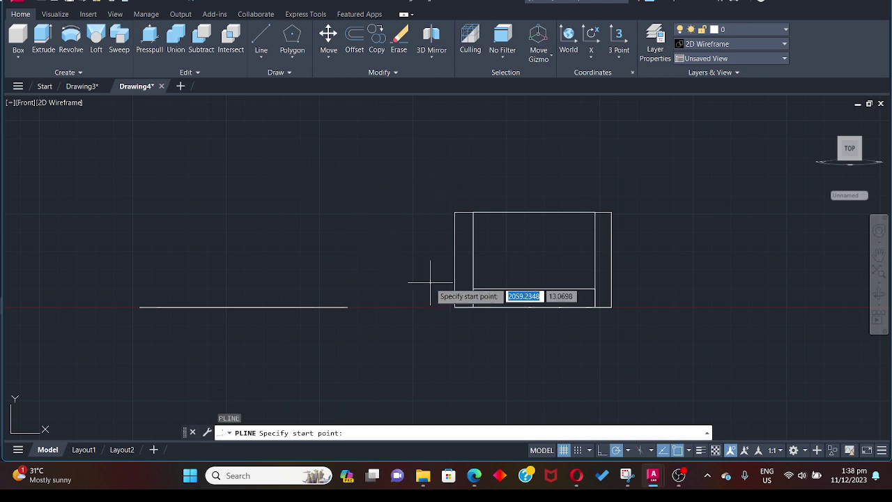
click(454, 307)
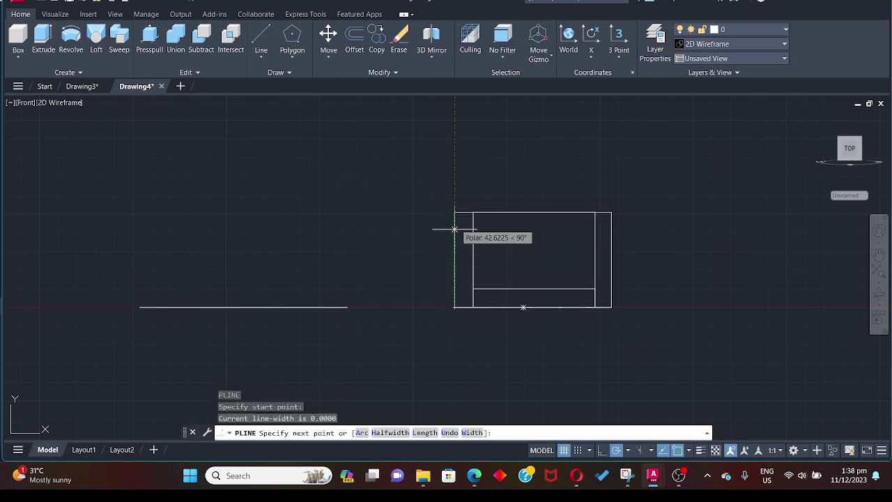
click(611, 212)
click(611, 307)
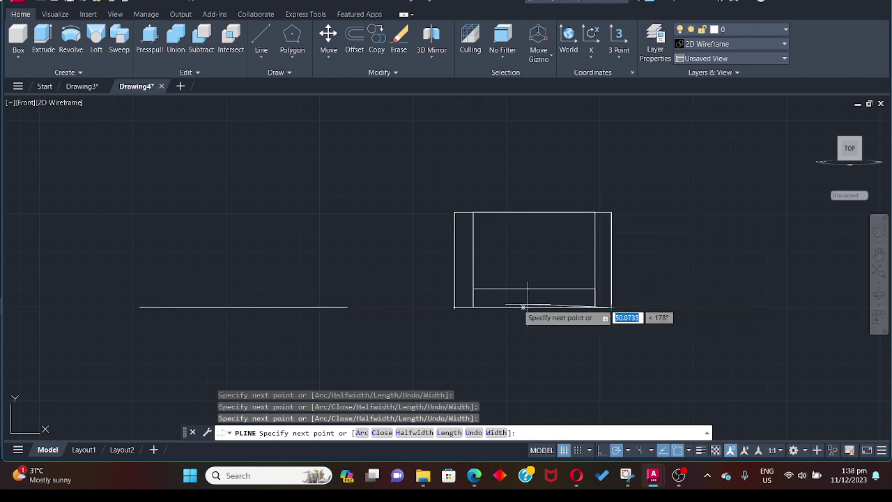
key(Escape)
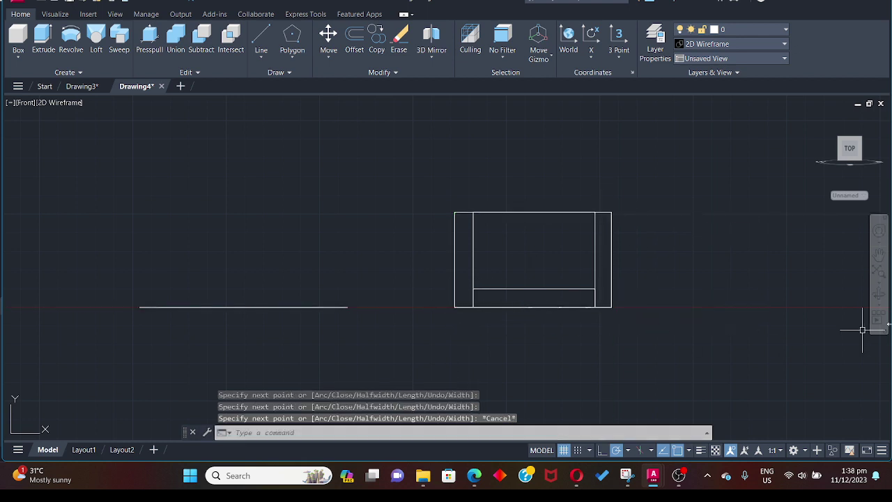
Erase the construction lines at the solid's base, including the X-direction line and the 10-long line.
shift+middle_drag(473, 270, 553, 222)
scroll(494, 180, up, 2)
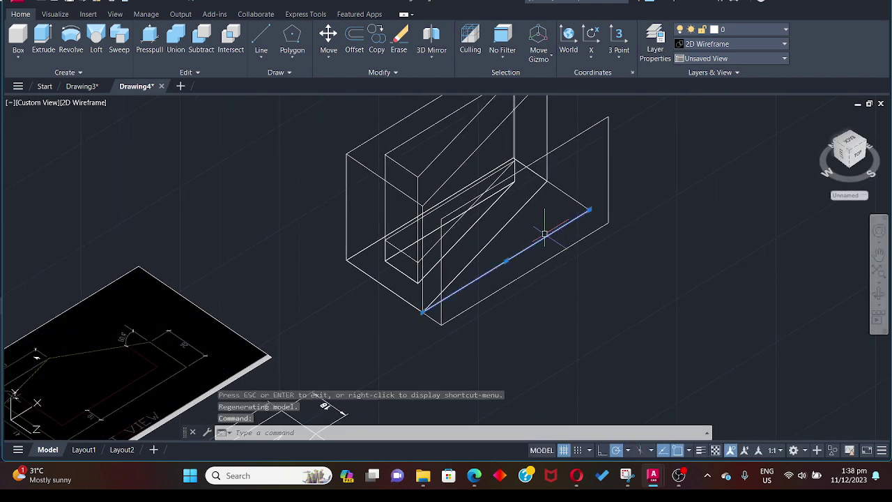
key(Delete)
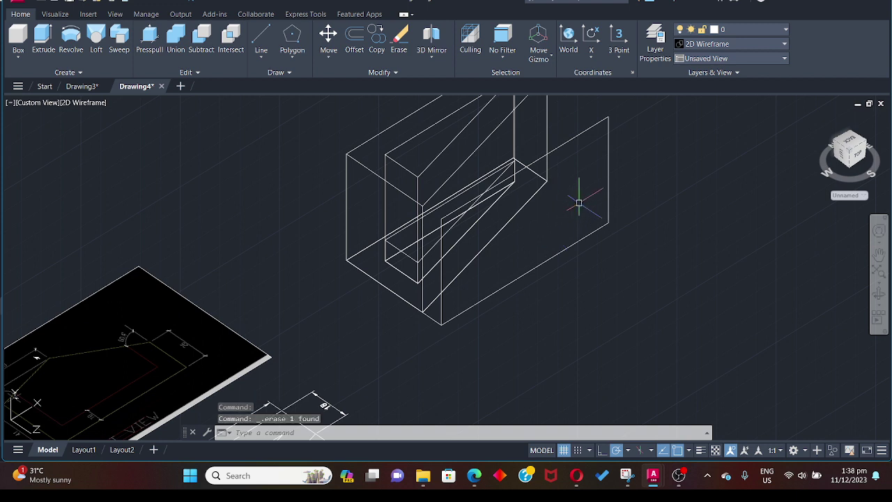
click(432, 318)
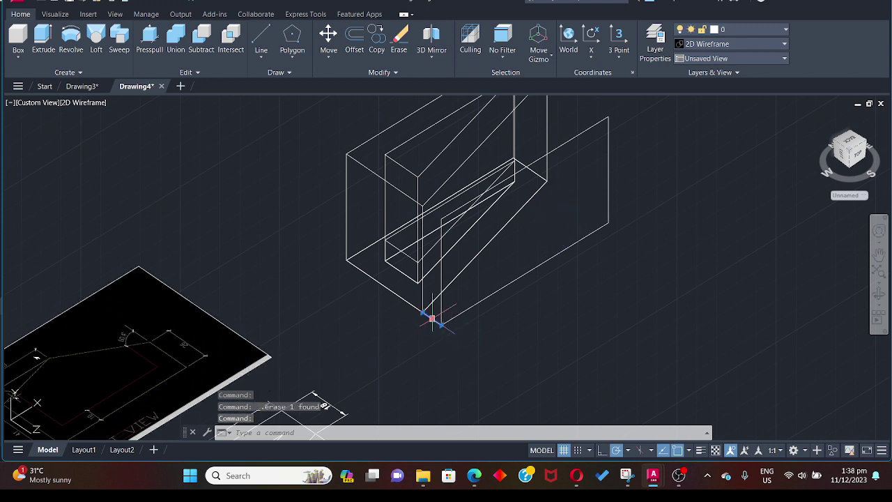
key(Delete)
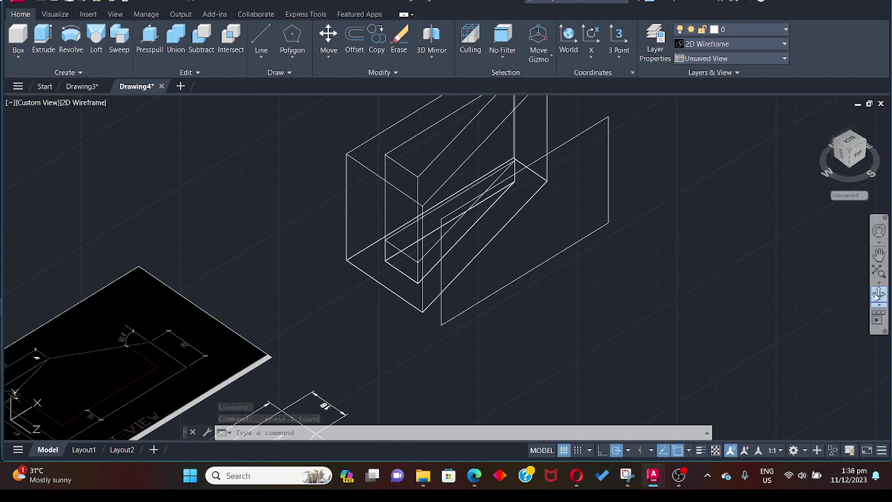
In the front view, draw a line 40 along the base from the lower-left corner, then vertically up to the top edge.
click(859, 159)
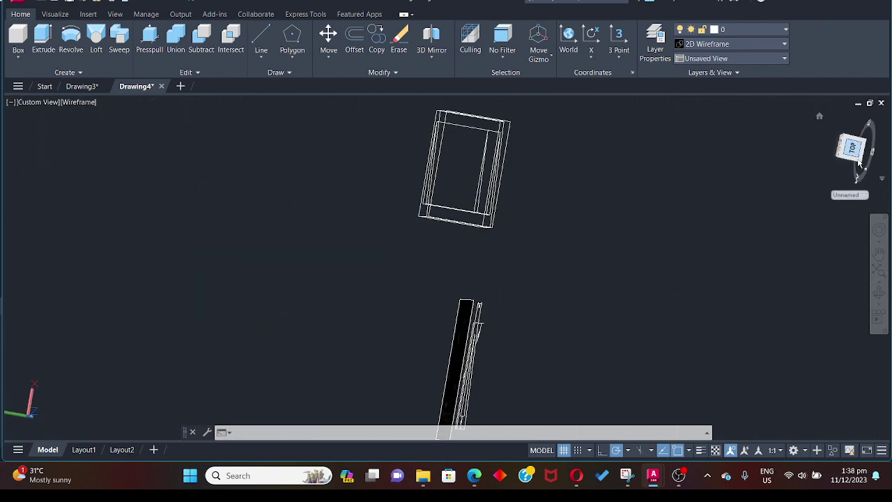
click(876, 118)
click(875, 118)
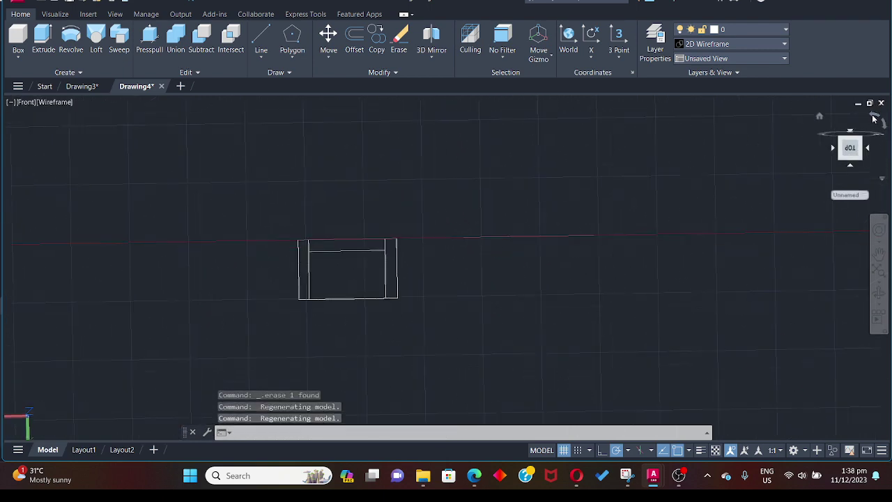
click(874, 118)
scroll(639, 261, up, 4)
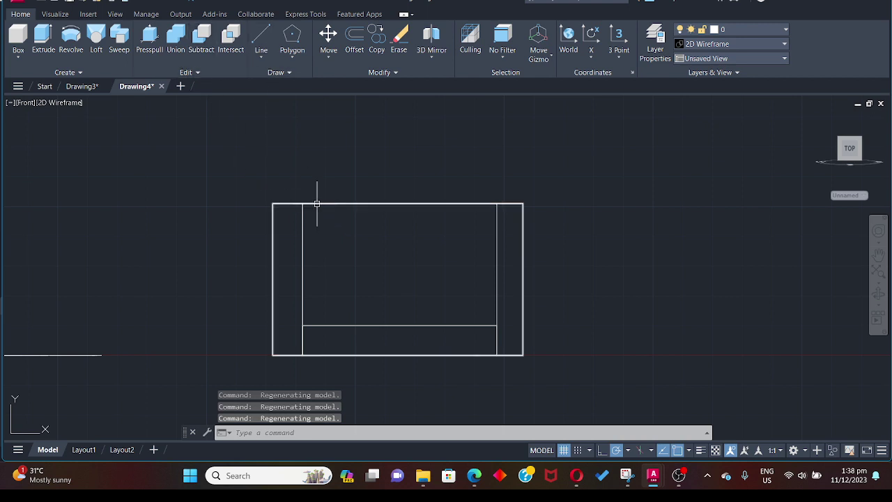
text(l)
key(Return)
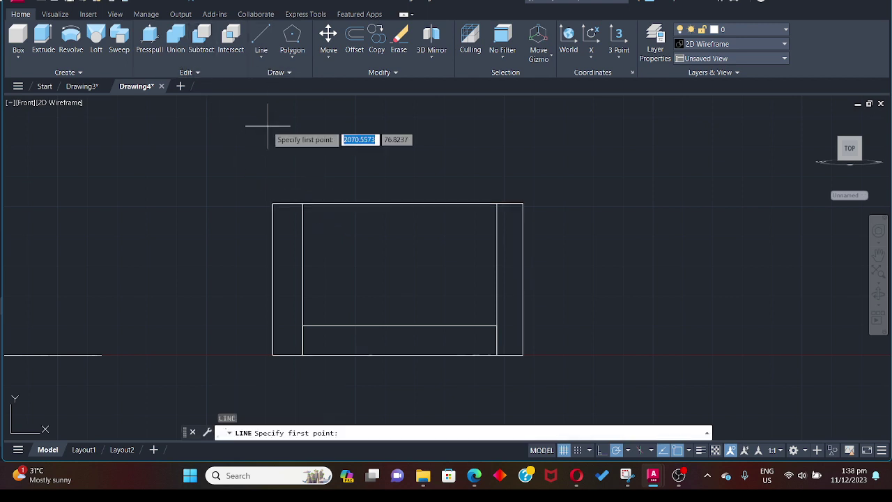
click(273, 355)
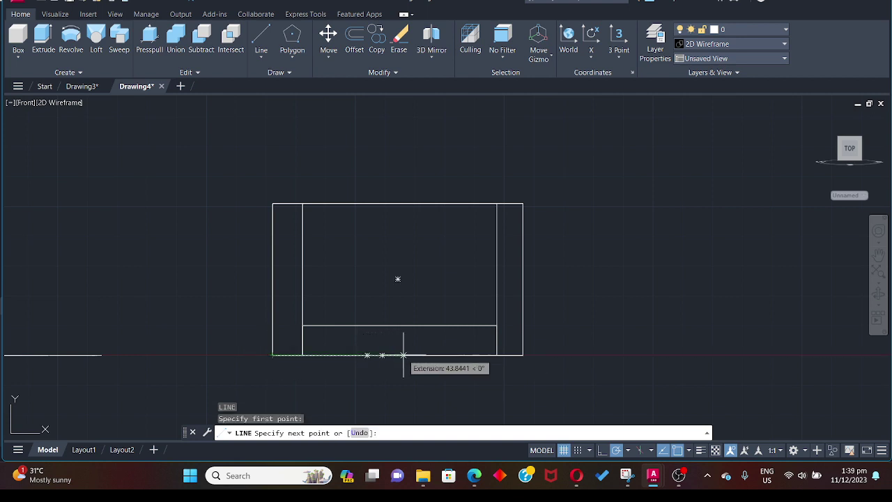
text(40)
key(Return)
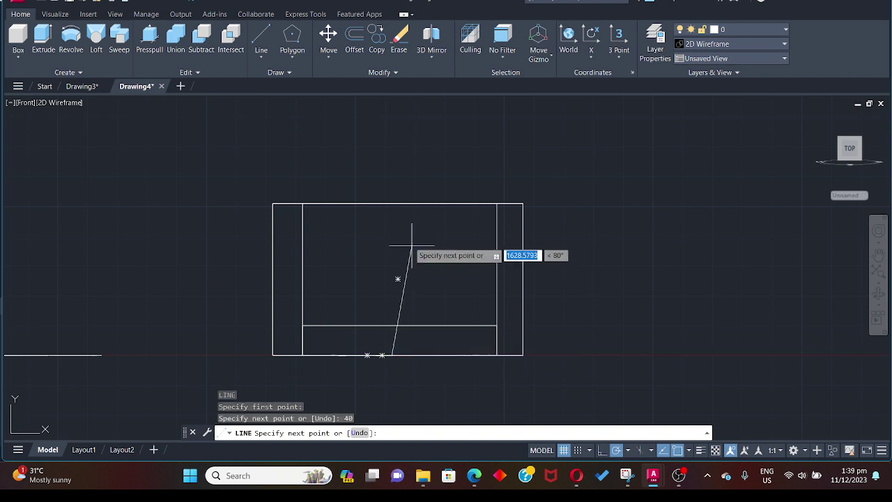
click(391, 204)
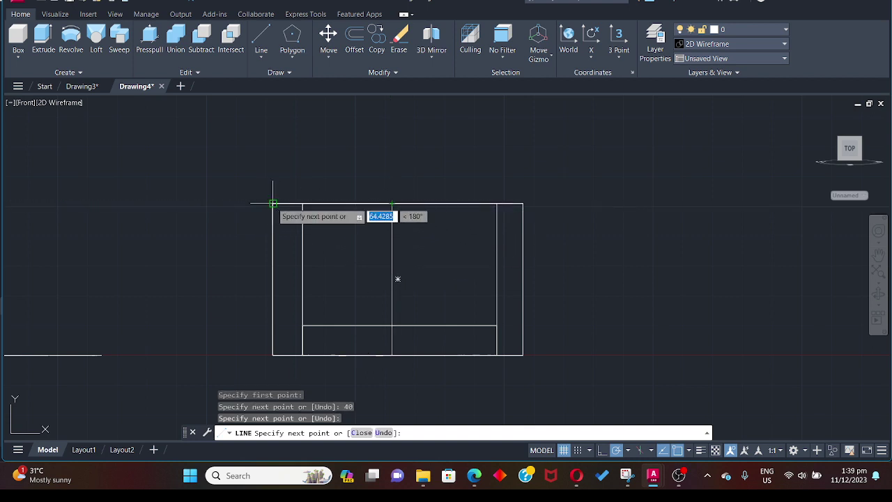
key(Escape)
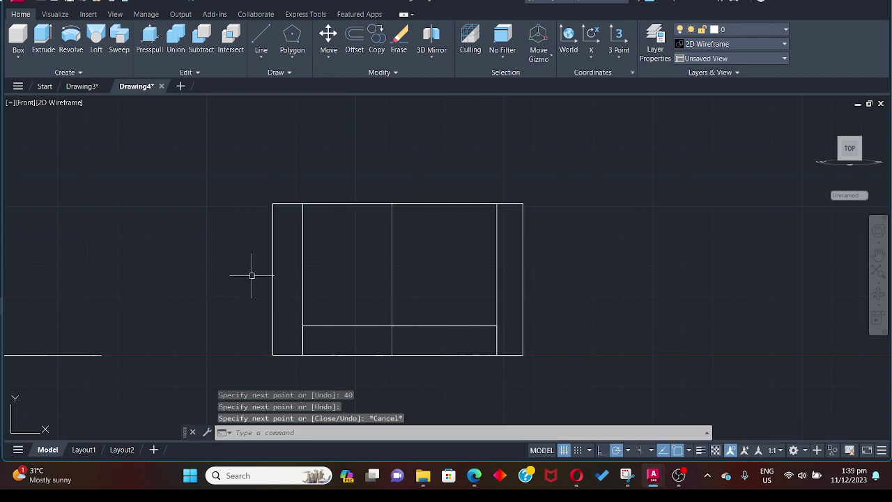
Examine the dimensions of the front view reference drawing and the new outline's position in front of the solid.
click(879, 294)
drag(203, 269, 195, 333)
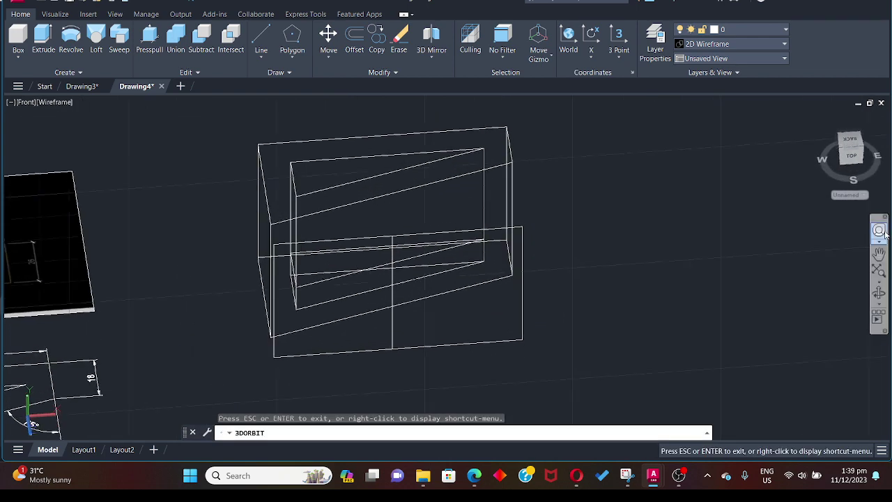
click(879, 256)
drag(209, 223, 466, 247)
drag(213, 248, 332, 253)
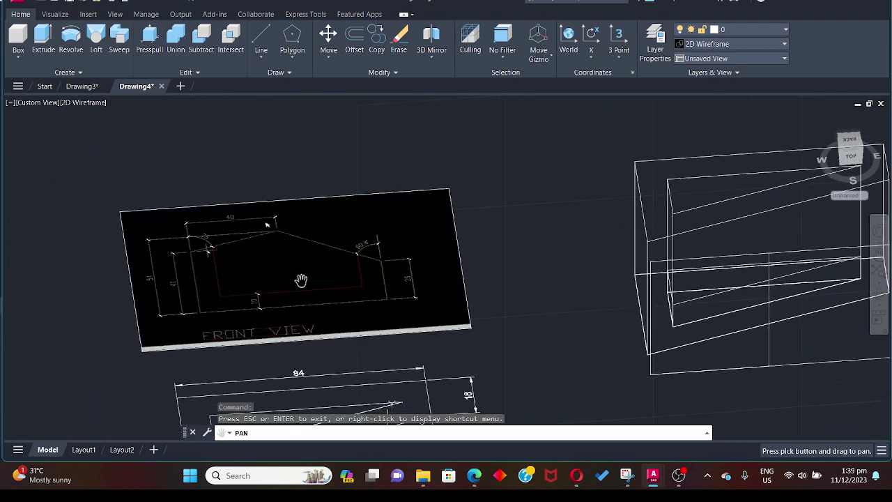
drag(812, 375, 669, 346)
click(878, 294)
mouse_move(616, 322)
mouse_down()
mouse_move(651, 333)
mouse_move(661, 323)
mouse_up()
key(Escape)
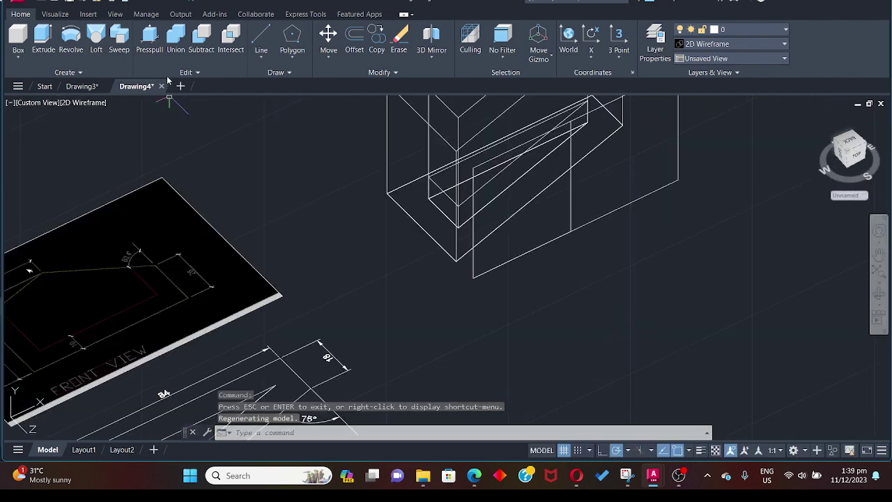
In the front view, draw a line 41 up from the outline's lower-left corner, then slope it to the vertical line's top end.
click(855, 160)
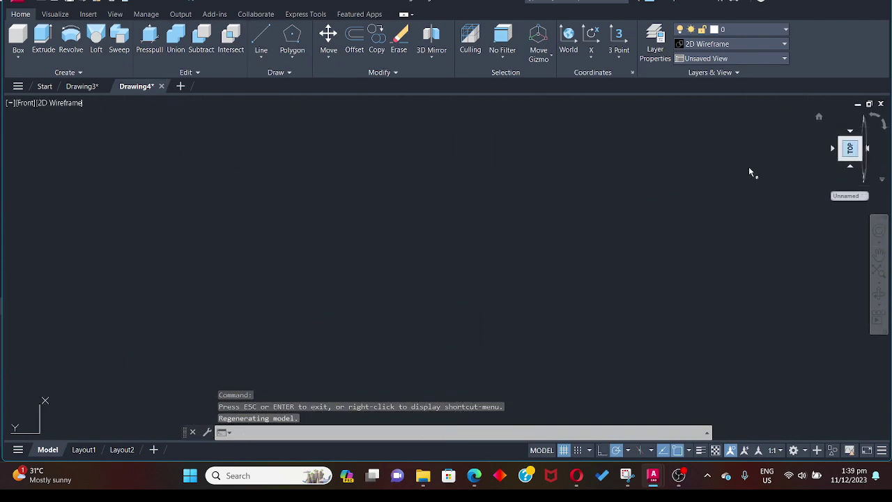
click(871, 116)
click(871, 117)
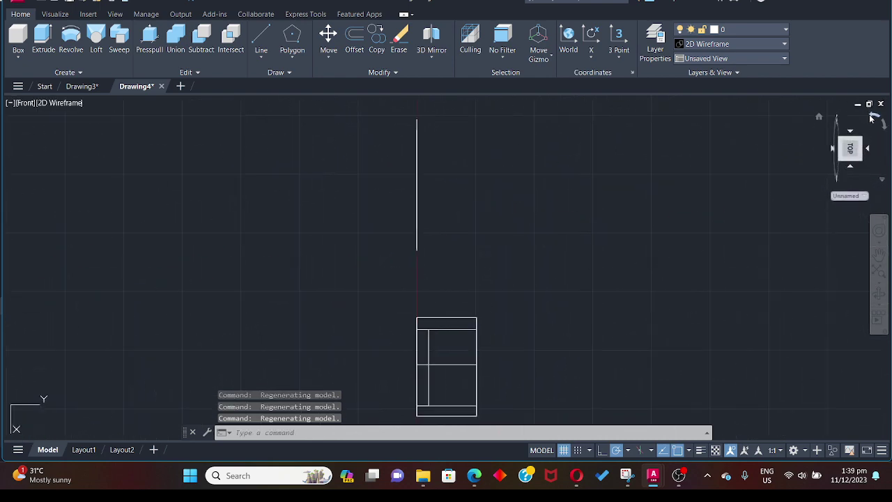
click(871, 117)
scroll(697, 157, up, 4)
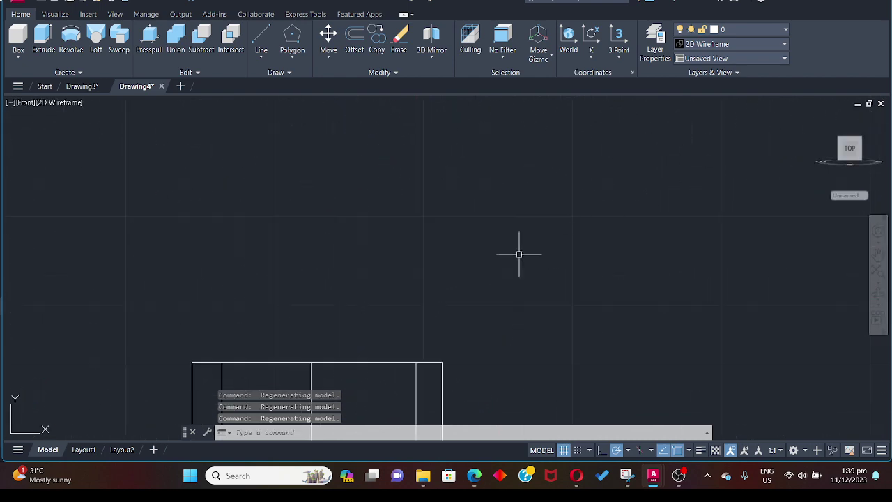
scroll(450, 237, down, 4)
scroll(312, 332, up, 2)
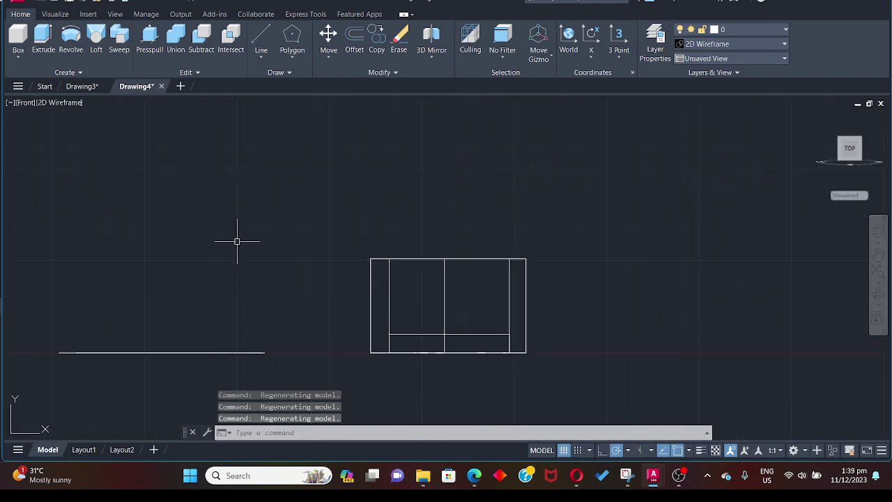
key(Return)
scroll(366, 349, up, 3)
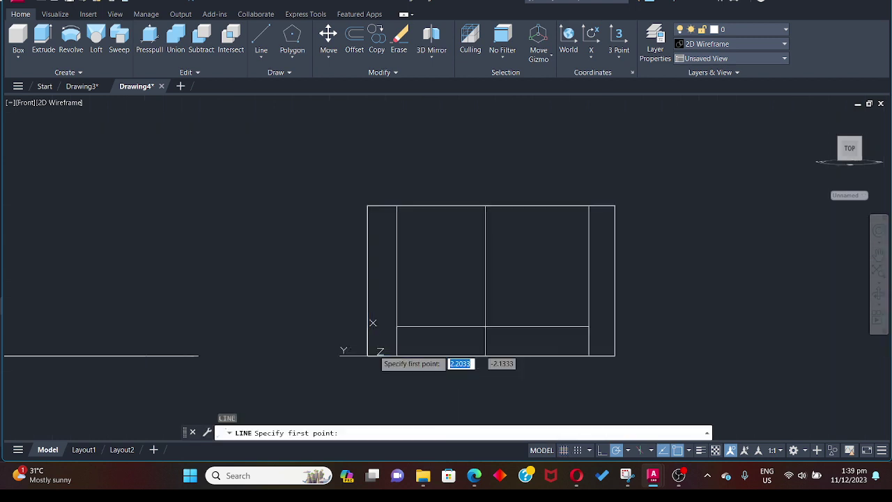
click(362, 360)
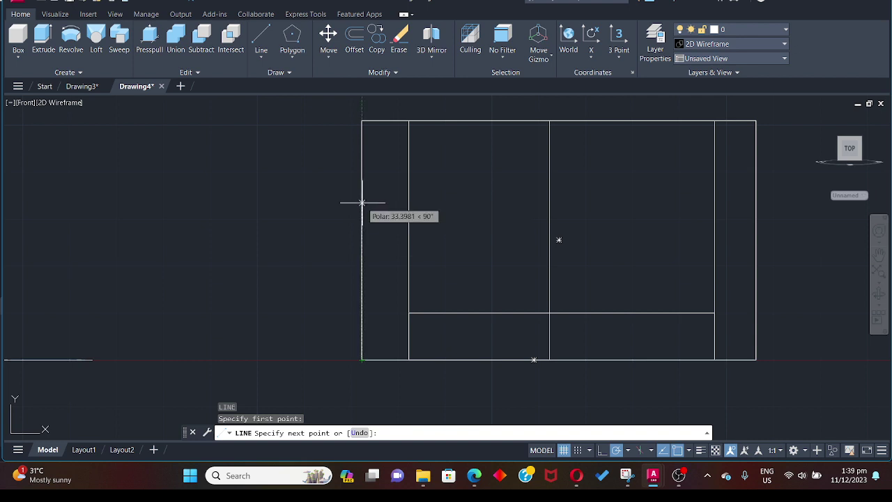
text(41)
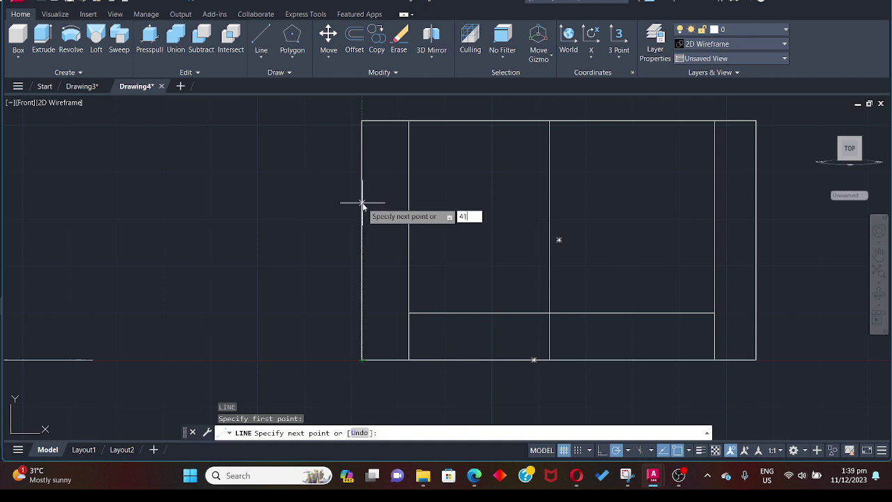
key(Return)
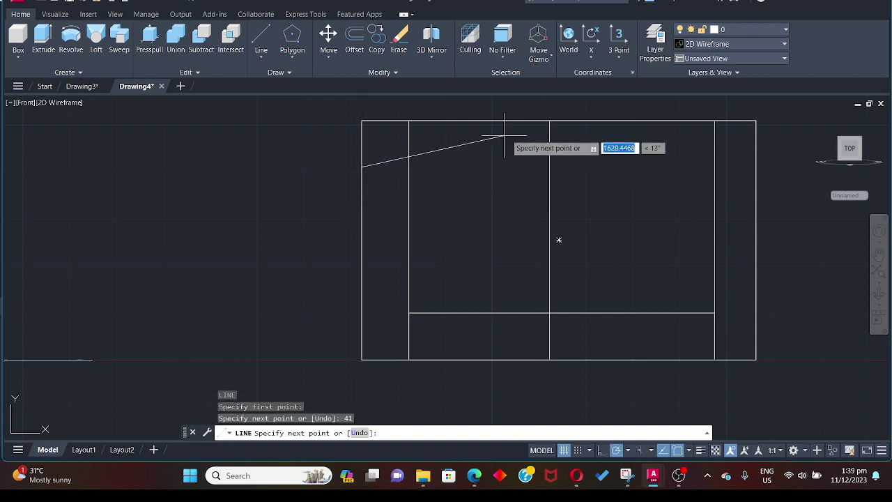
click(548, 122)
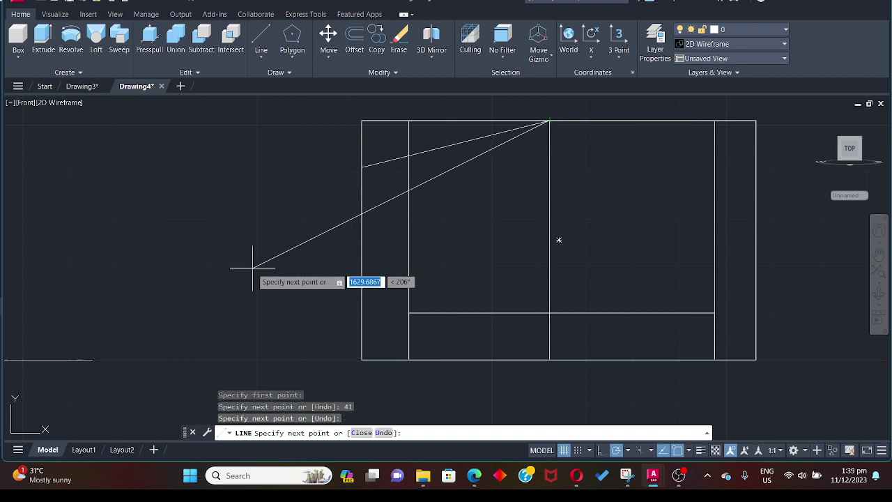
key(Escape)
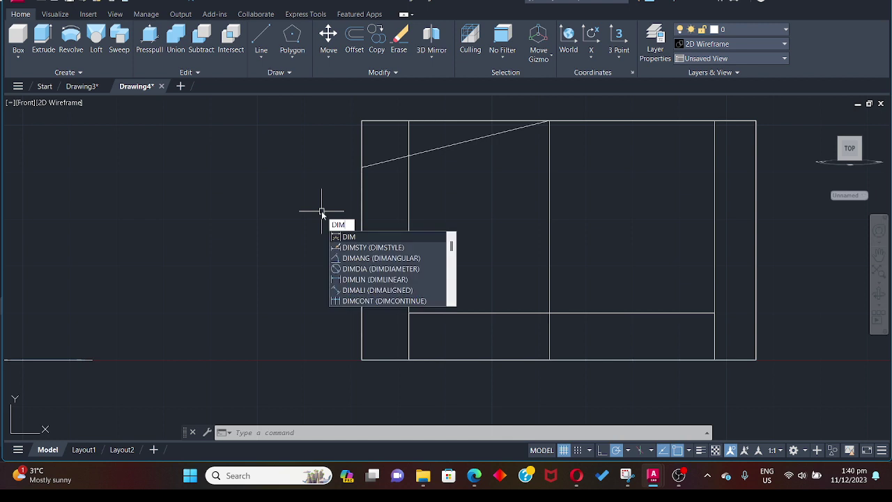
Measure the angle between the left sloped line and the vertical edge with an angular dimension, without placing it.
text(a)
key(Return)
click(370, 160)
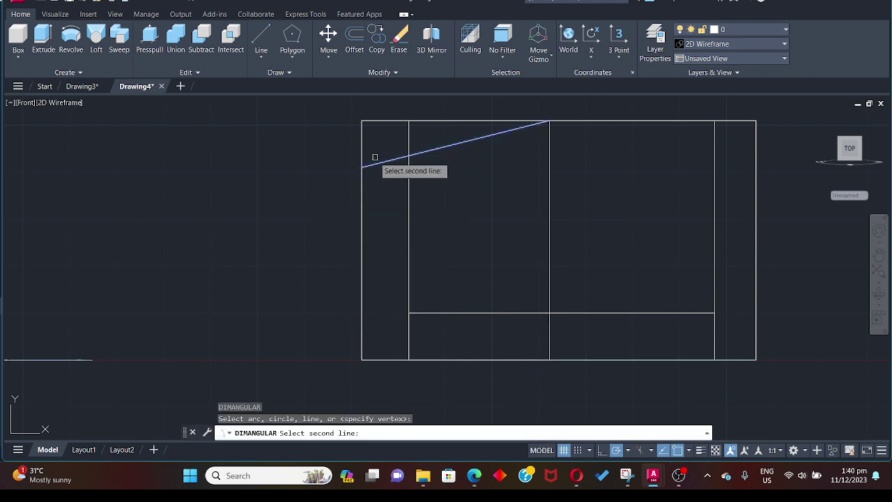
click(408, 175)
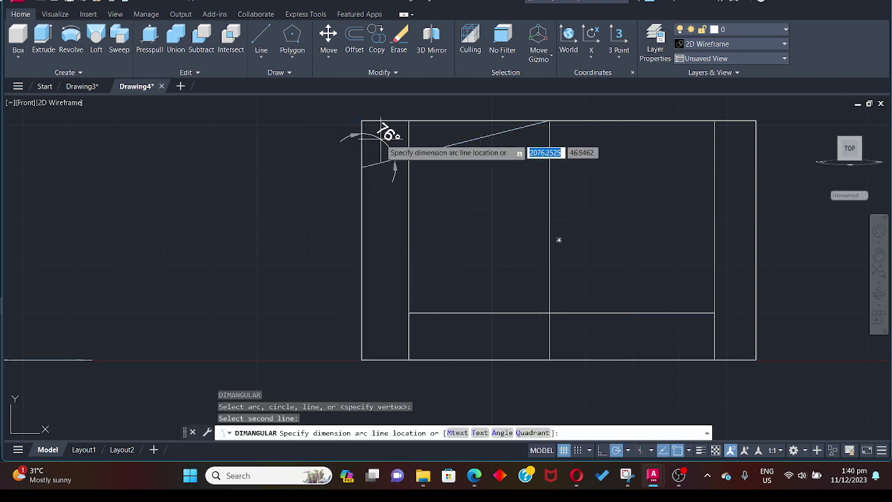
key(Escape)
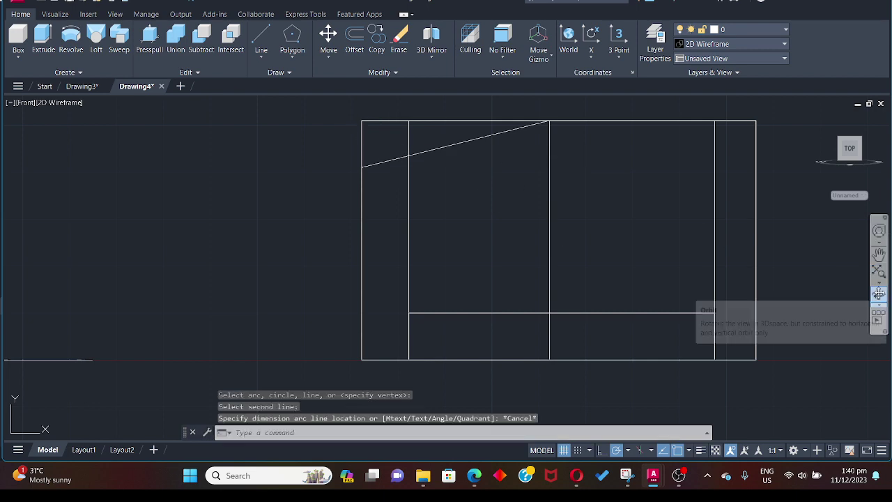
Examine the dimensions on the right side of the front view reference drawing and the profile in front of the solid.
click(877, 293)
mouse_move(418, 237)
mouse_down()
mouse_move(304, 229)
mouse_move(327, 181)
mouse_move(219, 195)
mouse_move(160, 137)
mouse_move(99, 193)
mouse_move(227, 195)
mouse_move(442, 223)
mouse_move(462, 207)
mouse_up()
click(878, 256)
scroll(313, 280, up, 6)
scroll(370, 351, down, 5)
scroll(384, 342, up, 4)
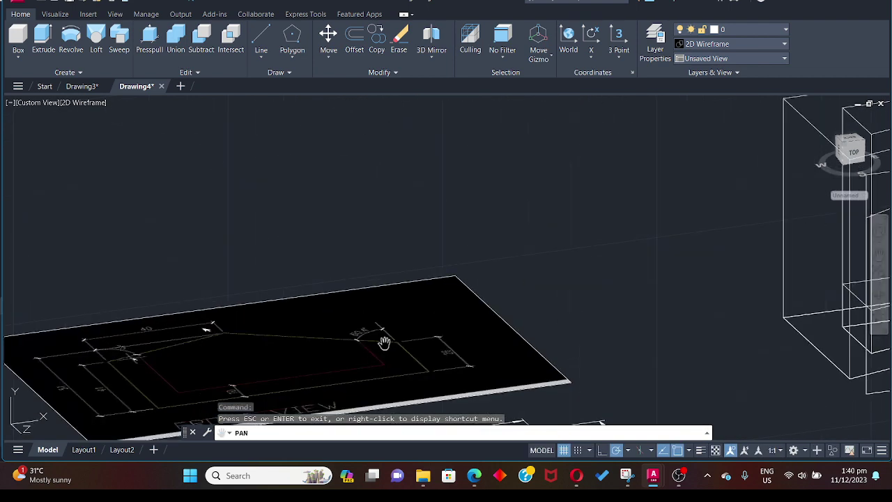
scroll(502, 363, down, 6)
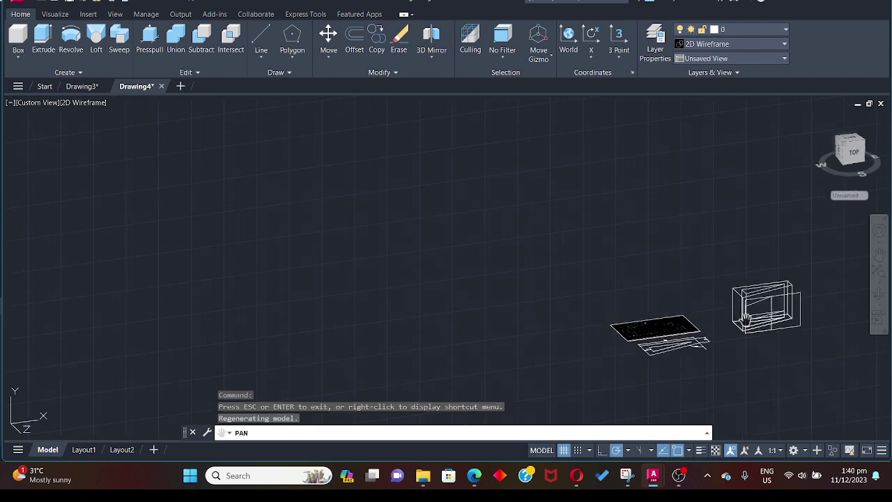
scroll(632, 356, up, 5)
scroll(634, 358, up, 2)
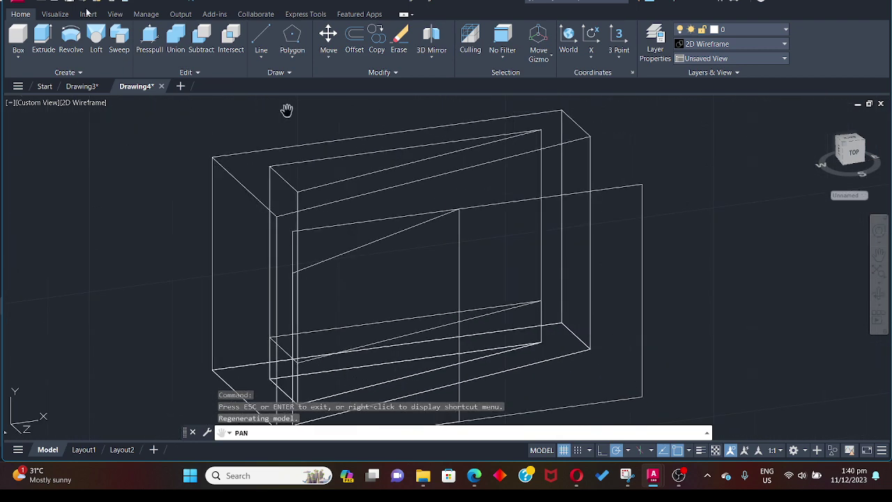
Draw a line 26 up from the outline's lower-right corner, then slope it to the apex on the top edge.
click(261, 39)
click(642, 395)
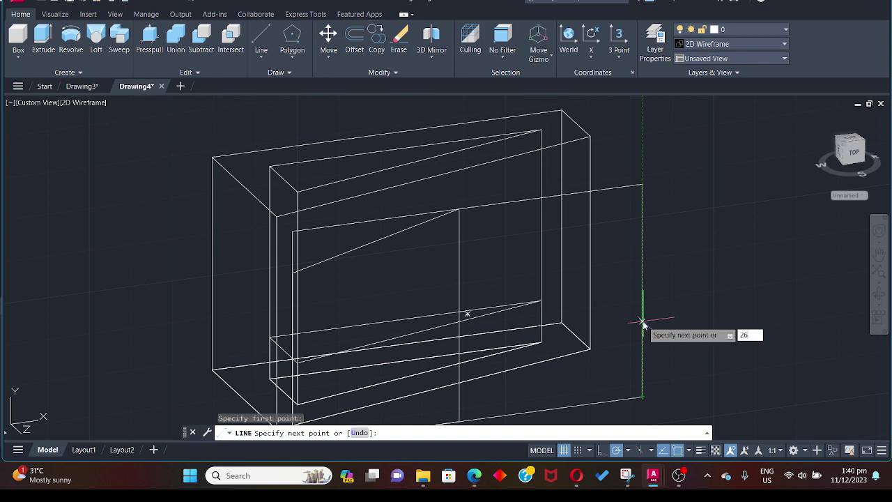
text(26)
key(Return)
click(460, 209)
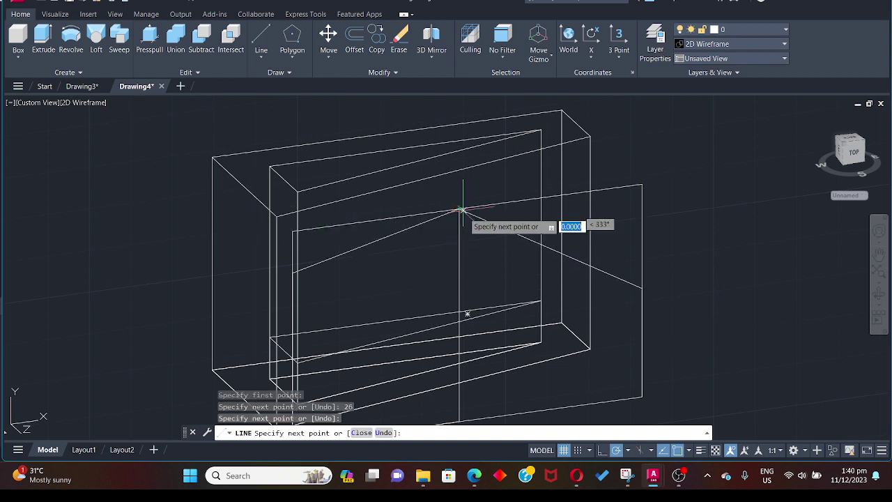
key(Escape)
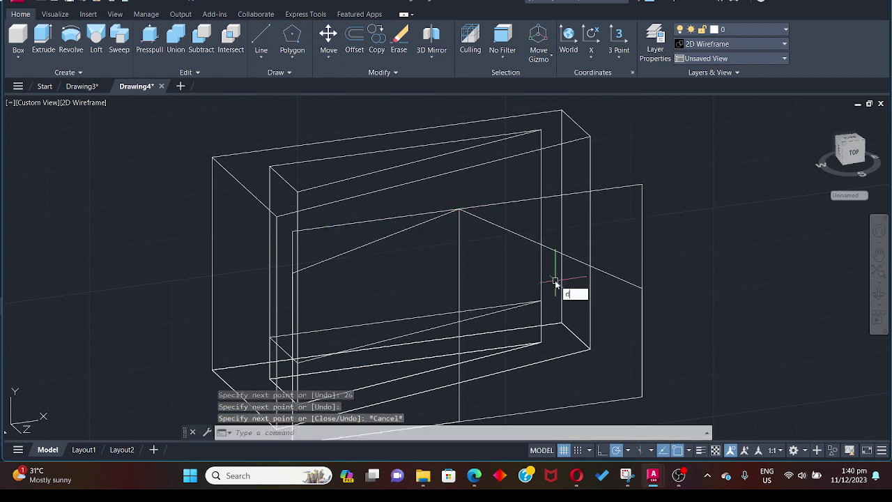
text(DIMAN)
key(Return)
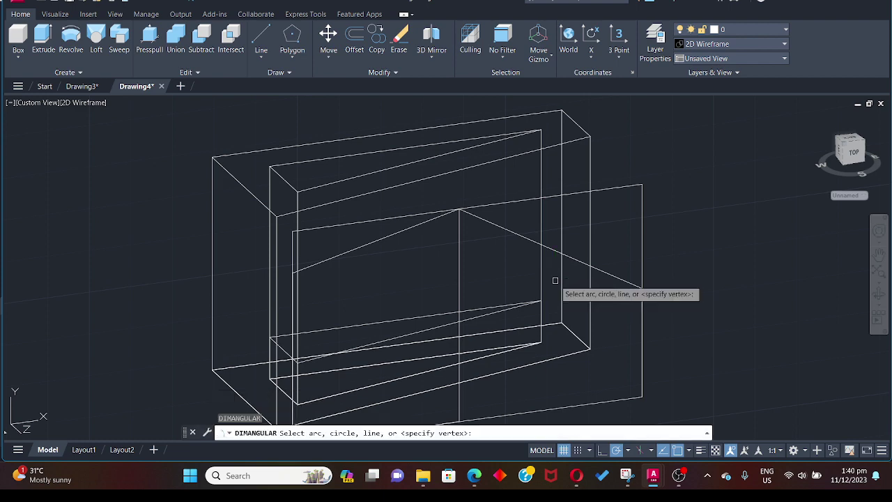
click(606, 271)
click(646, 259)
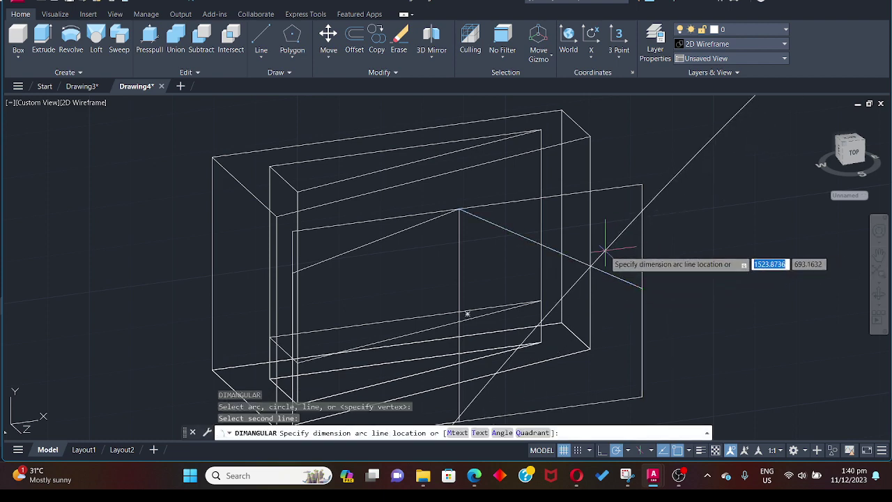
scroll(605, 257, down, 5)
key(Escape)
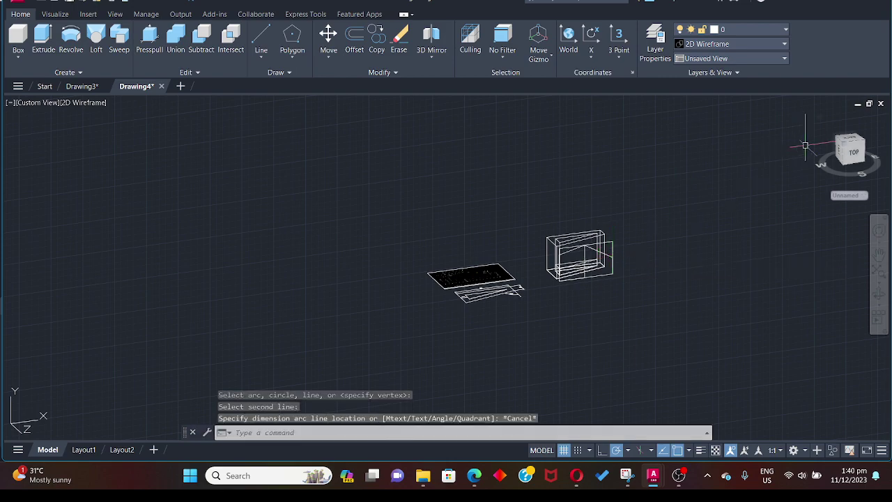
In the front view, measure the angle between the right sloped line and the right vertical edge, without placing a dimension.
click(851, 149)
scroll(576, 259, up, 6)
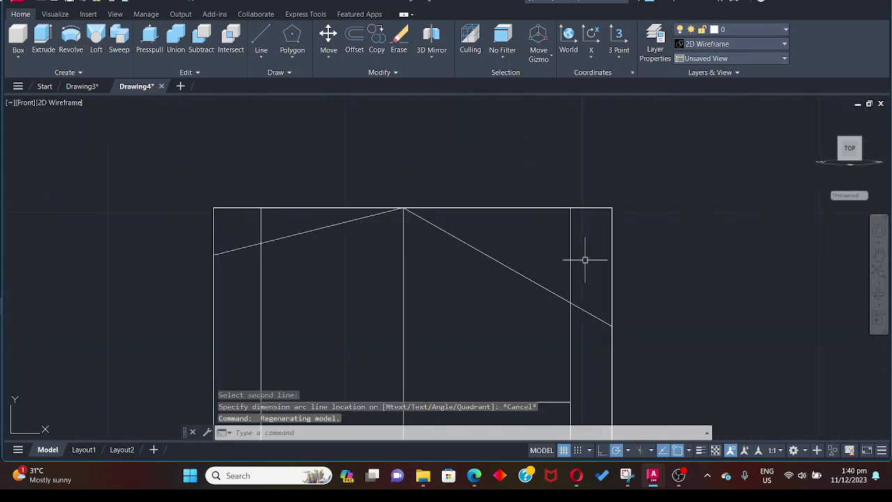
text(dimangular)
key(Return)
click(553, 291)
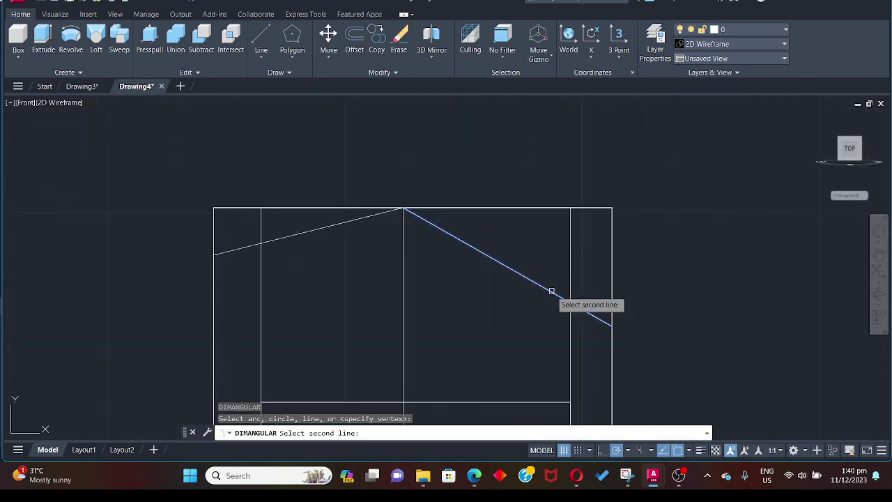
click(612, 270)
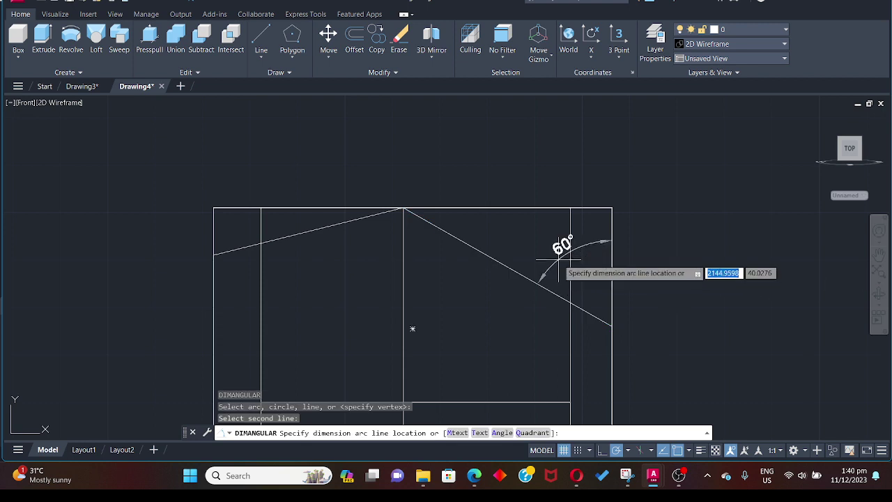
key(Escape)
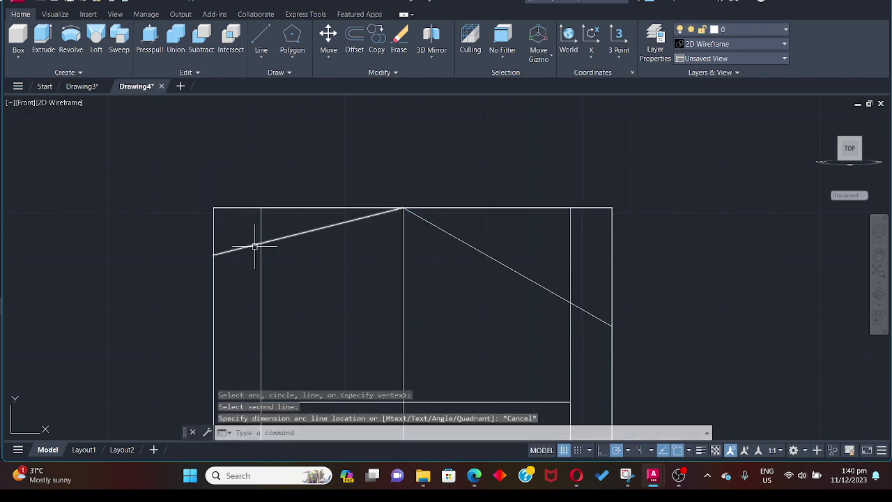
Trace the triangle above the left slope with a closed polyline through the top-left corner, the apex and the slope's lower end.
scroll(469, 289, down, 6)
scroll(397, 307, up, 4)
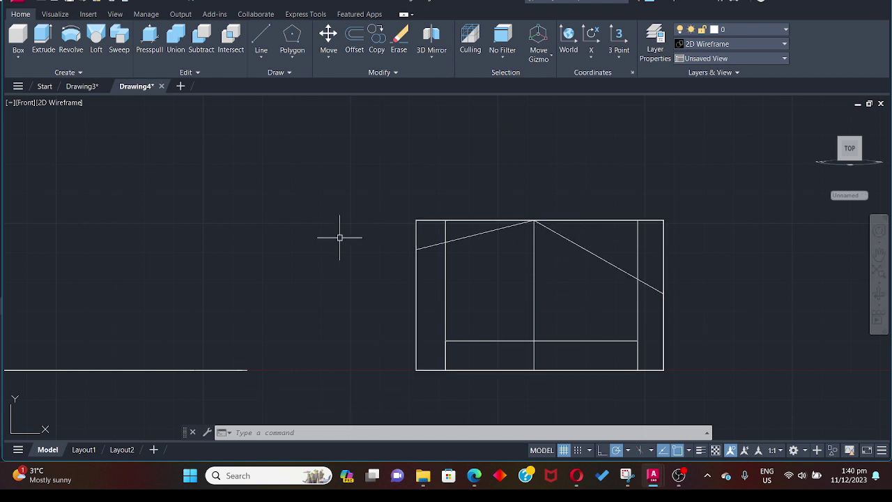
text(l)
key(Return)
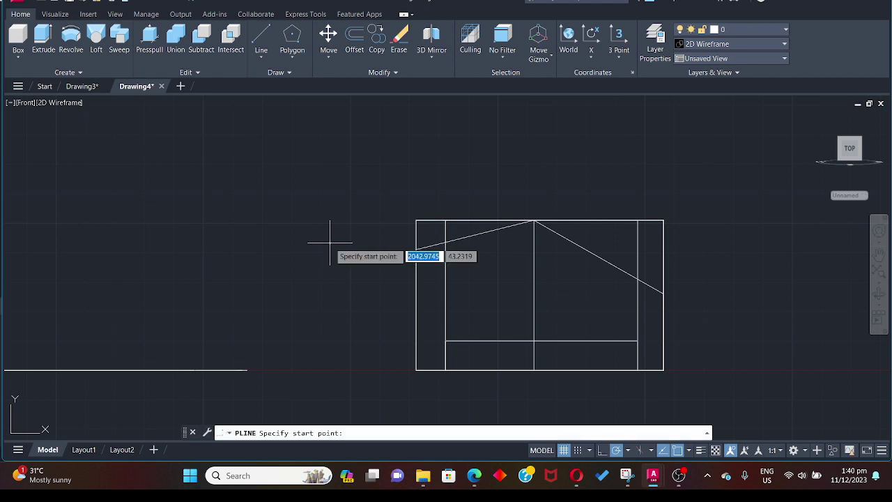
click(416, 220)
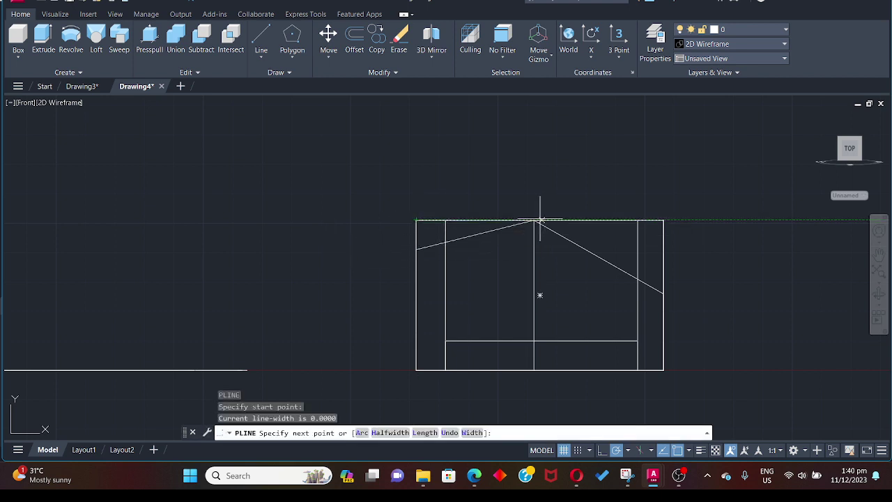
click(533, 220)
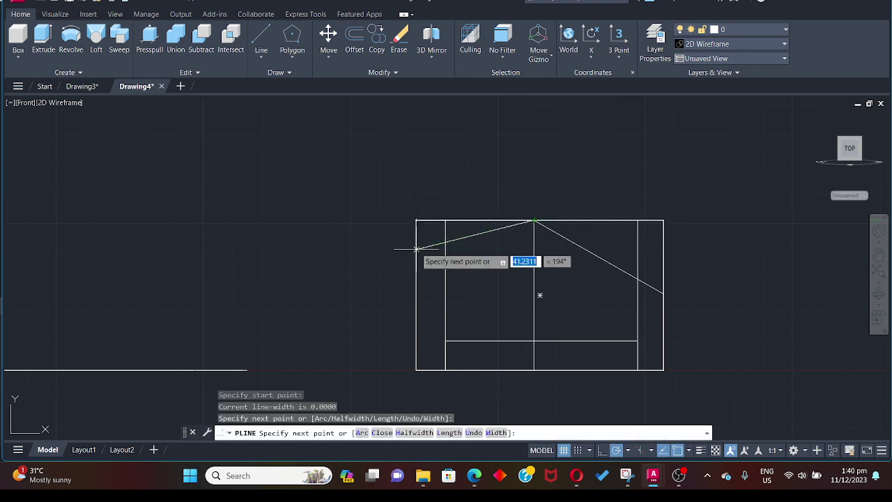
click(416, 220)
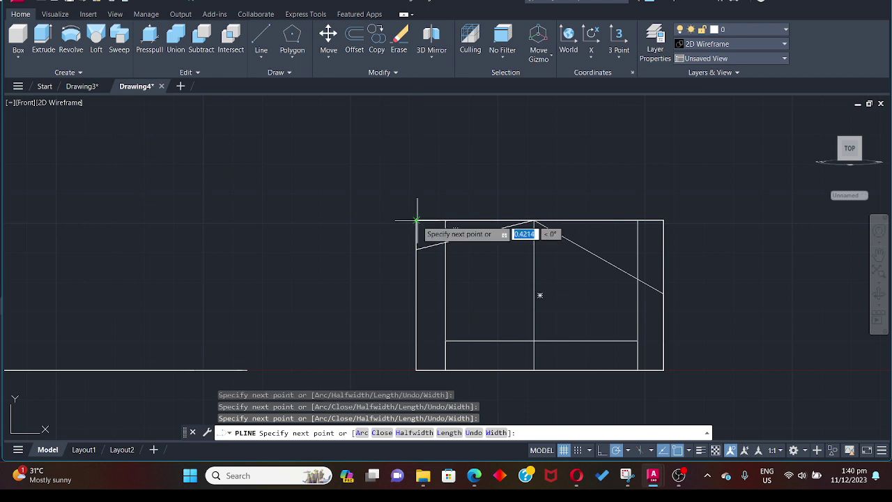
key(Return)
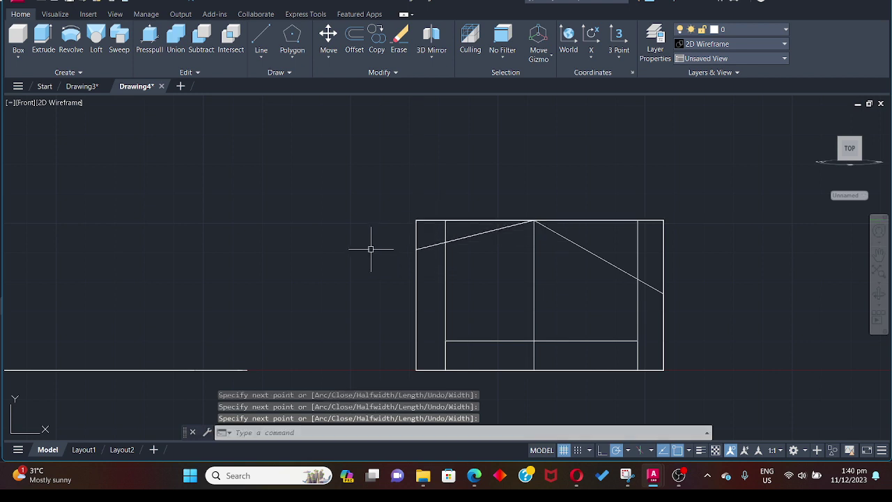
Trace the triangle above the right slope with a closed polyline through the apex, the top-right corner and the slope's lower end.
text(pl)
key(Return)
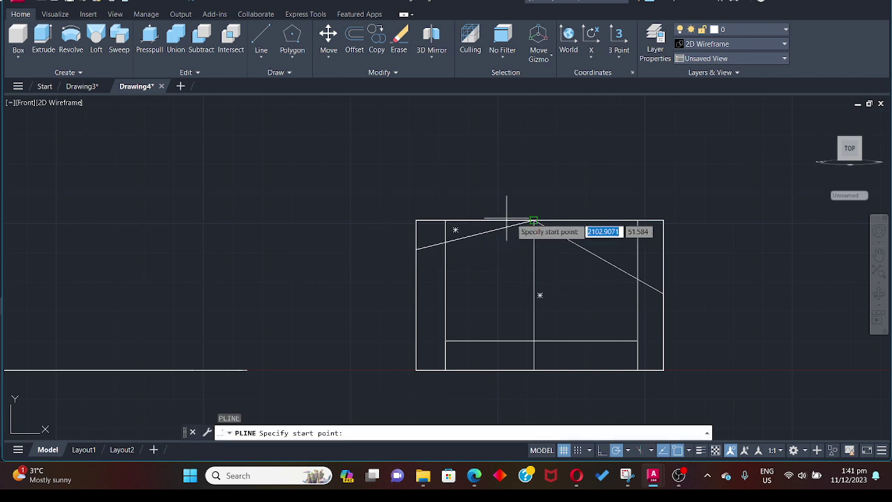
click(534, 221)
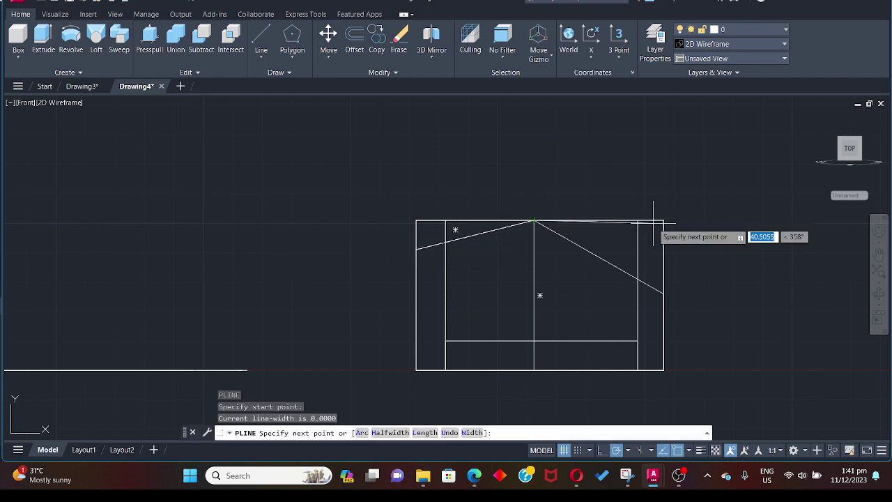
click(663, 293)
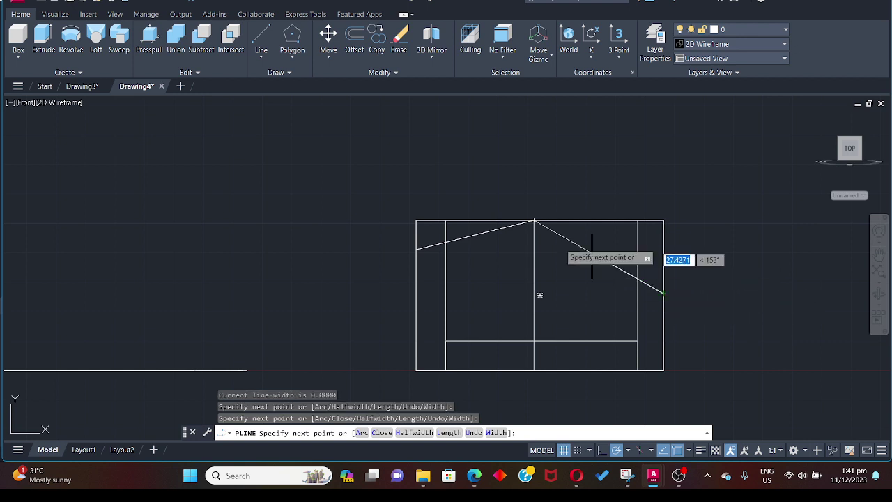
click(533, 221)
key(Escape)
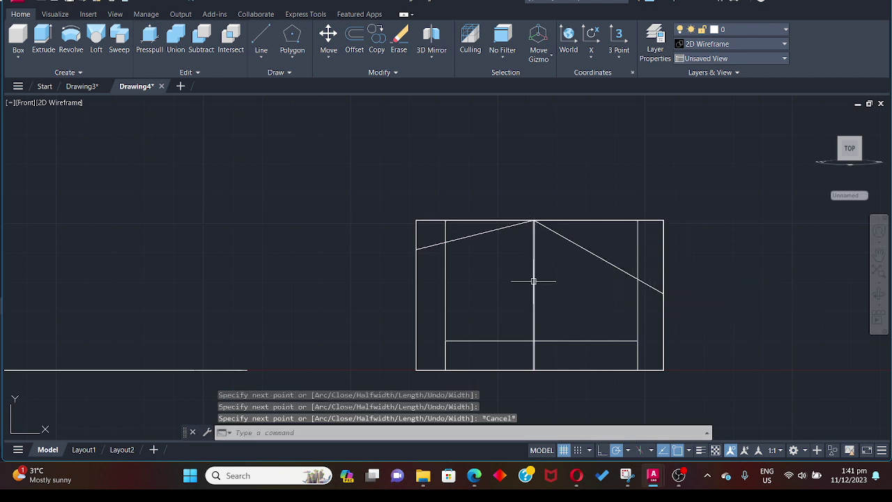
Switch to the top view, rotate it so the reference drawing reads upright, and align the UCS to the current view.
click(879, 295)
drag(418, 279, 454, 311)
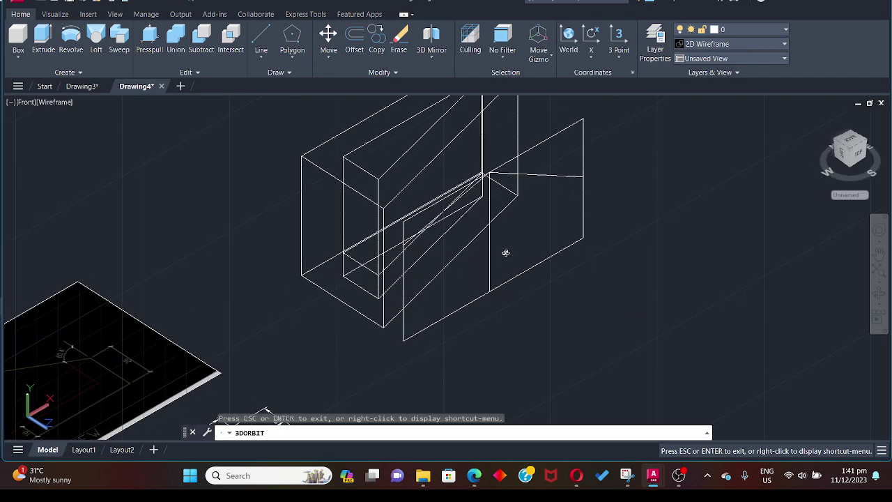
key(Escape)
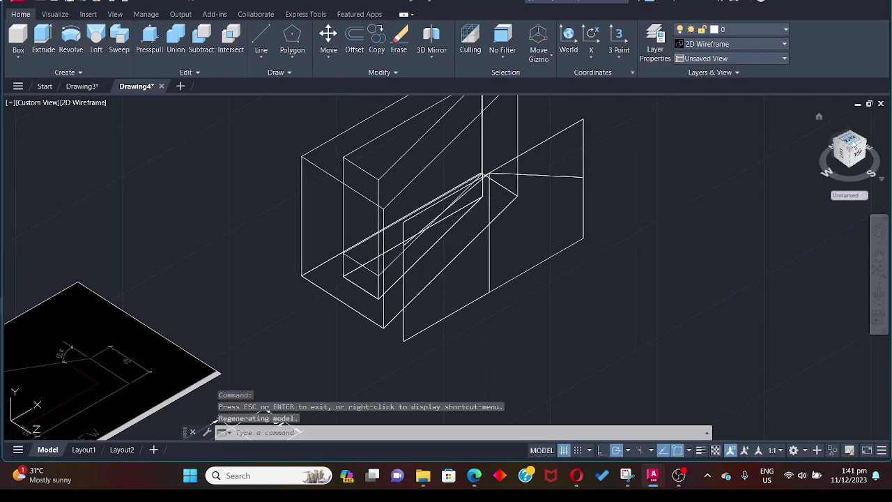
click(854, 144)
click(873, 118)
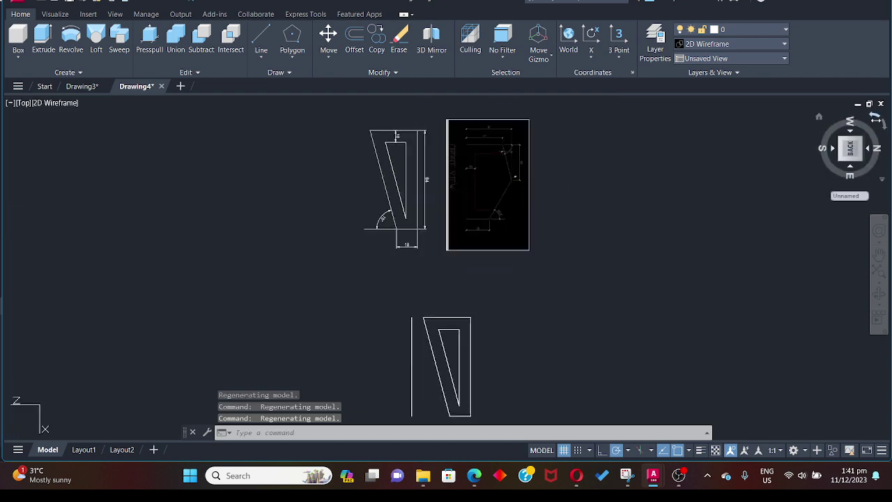
click(877, 120)
text(UCS)
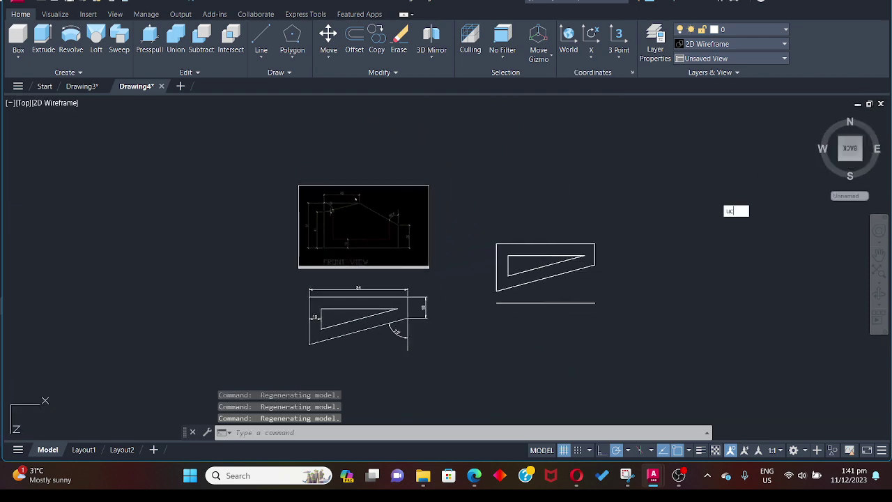
key(Return)
text(v)
key(Return)
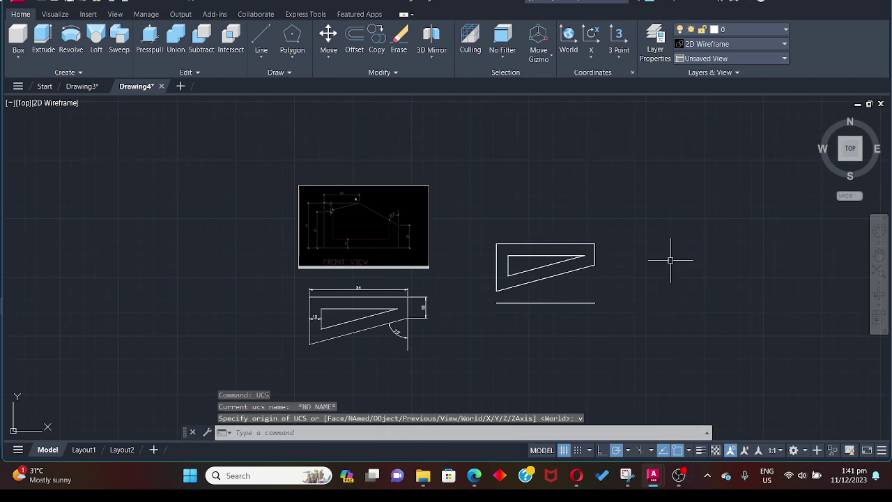
Extrude the left front-view triangle about 75 back through the solid's top.
click(878, 296)
drag(822, 291, 525, 142)
scroll(523, 318, up, 5)
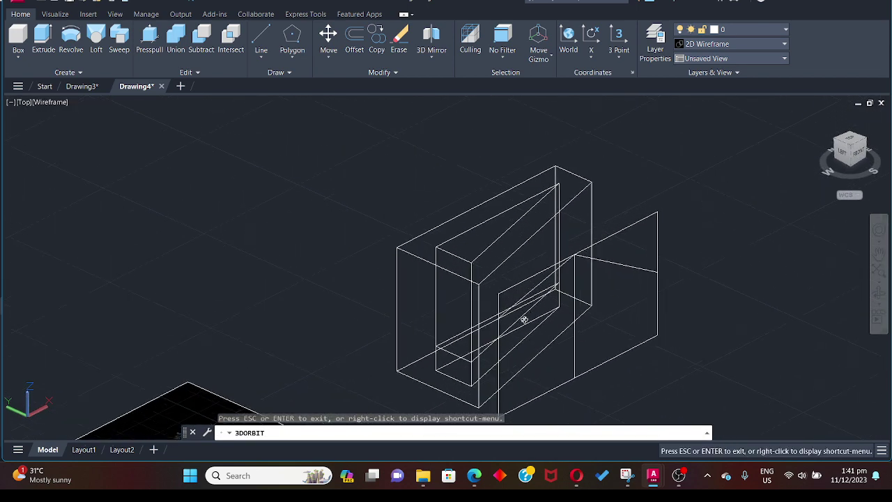
click(43, 39)
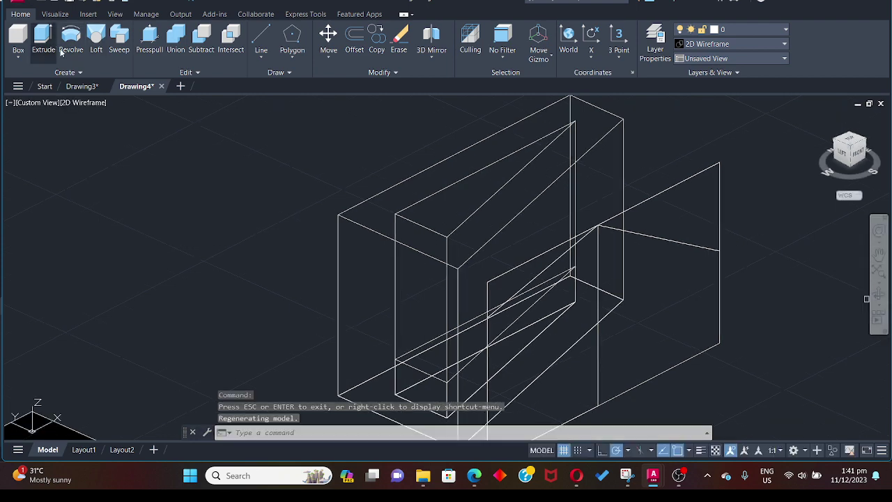
click(484, 286)
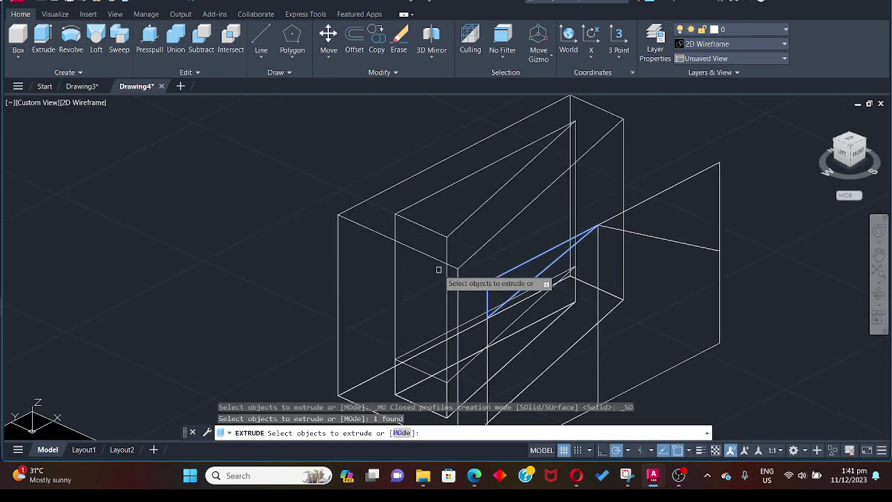
key(Return)
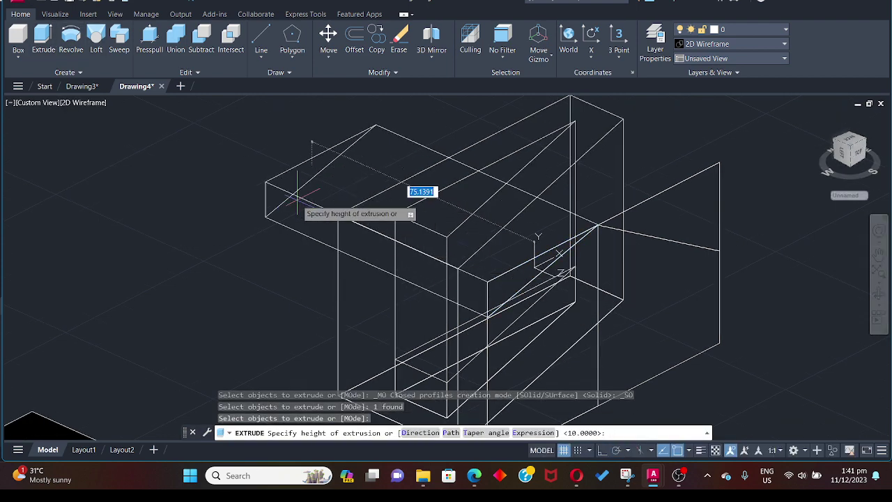
click(293, 198)
Extrude the right front-view triangle back through the solid to the same depth of about 75.
mouse_move(706, 258)
shift+middle_down()
mouse_move(673, 319)
mouse_move(616, 277)
shift+middle_up()
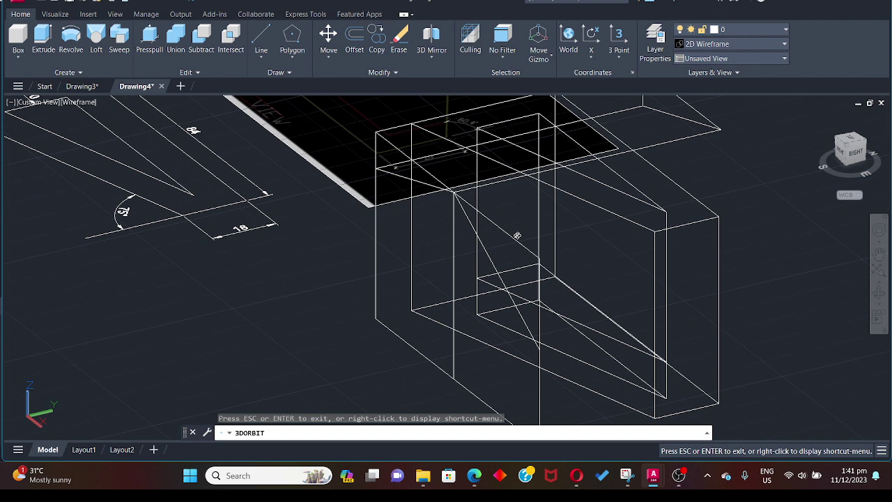
key(Escape)
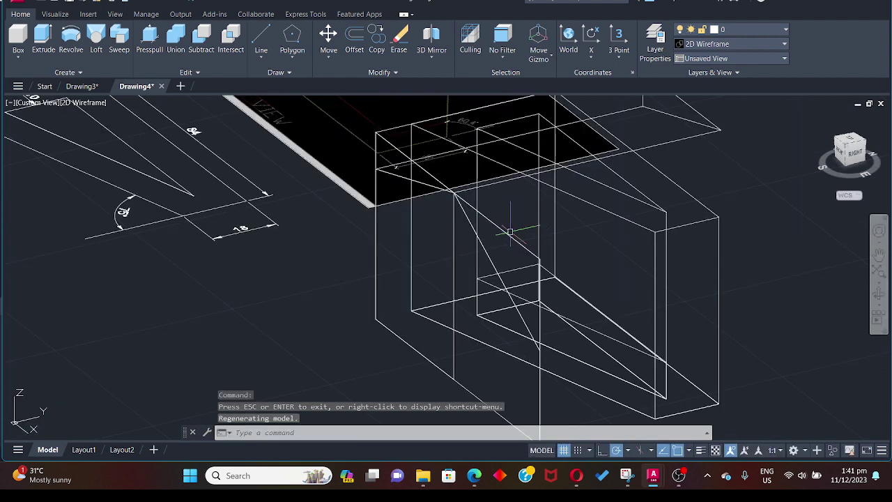
click(43, 38)
click(525, 250)
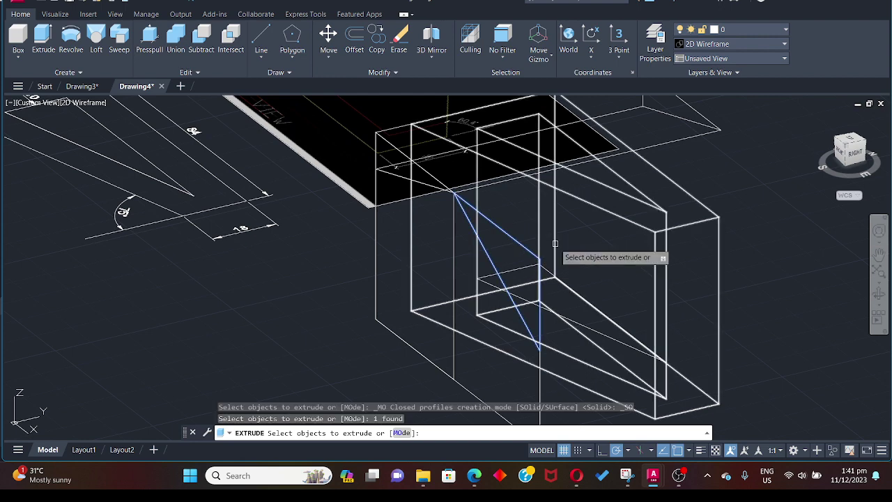
key(Return)
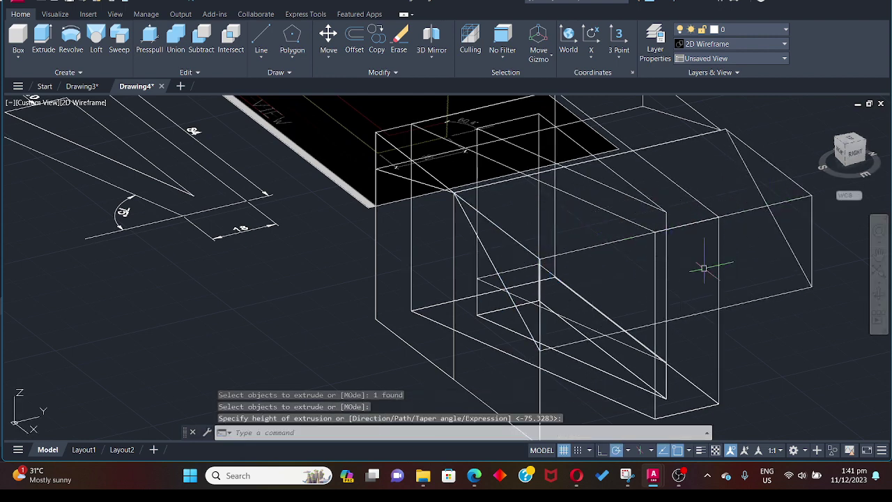
Examine from several angles how the two extruded triangular wedges pass through the top of the solid.
click(880, 293)
drag(237, 183, 446, 132)
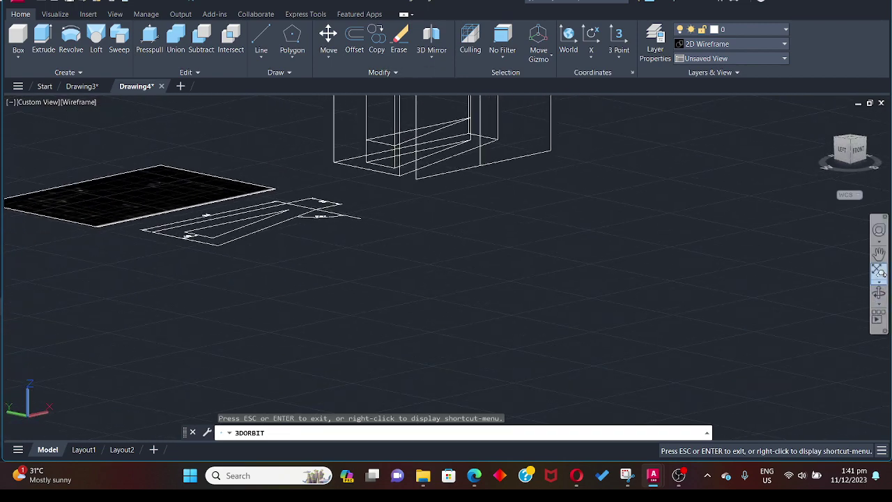
click(878, 255)
drag(331, 149, 364, 266)
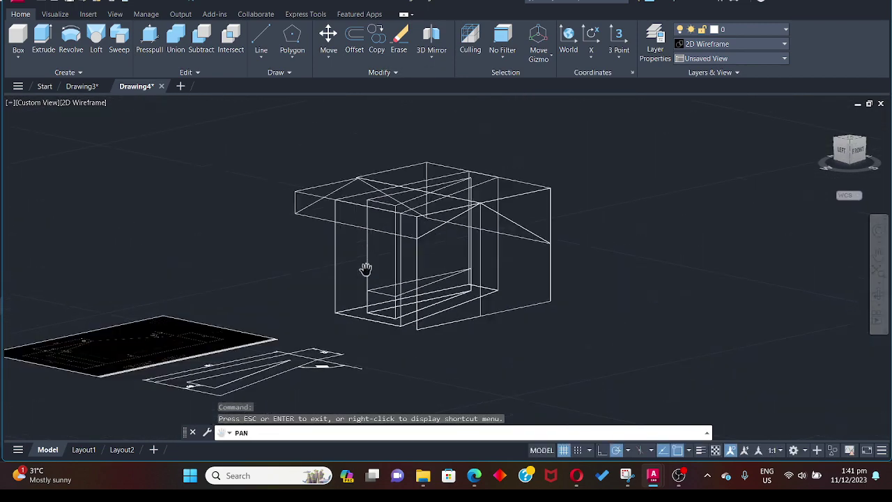
scroll(345, 243, down, 2)
drag(367, 200, 365, 243)
click(879, 294)
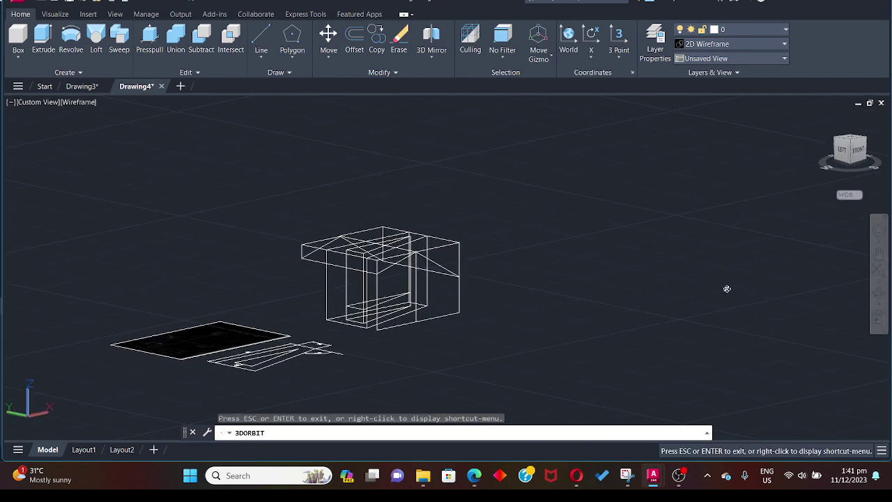
drag(727, 288, 506, 309)
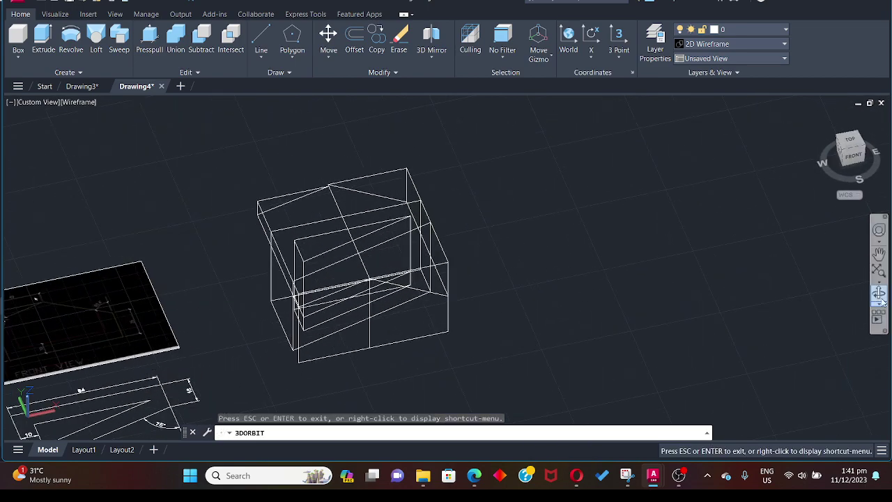
click(877, 261)
drag(241, 336, 373, 347)
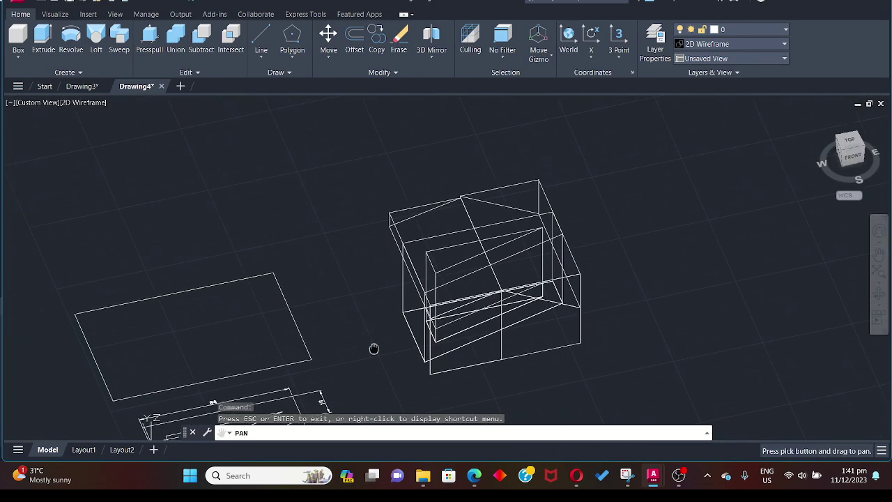
scroll(432, 301, up, 5)
scroll(520, 343, down, 5)
drag(573, 324, 597, 321)
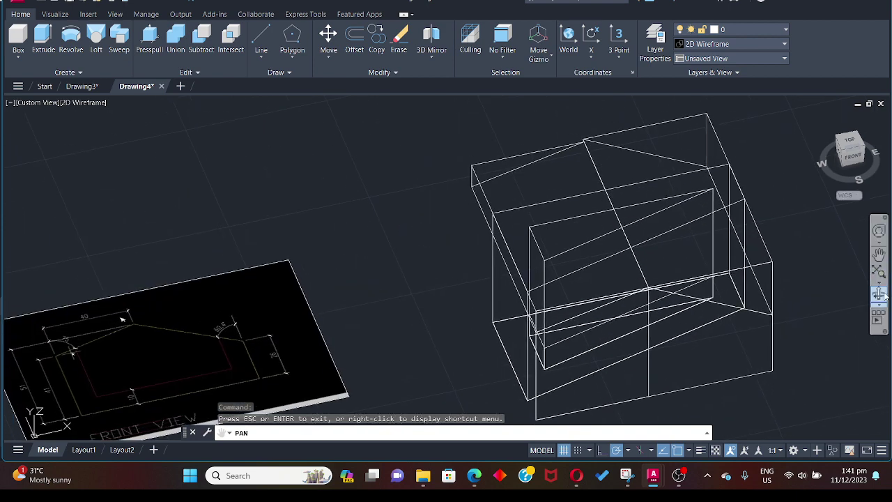
click(879, 295)
drag(798, 308, 863, 305)
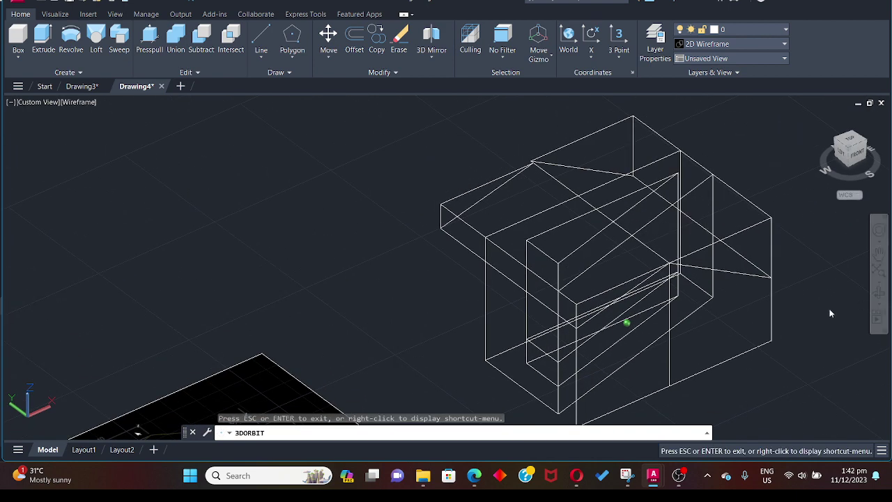
Subtract the left triangular wedge from the main solid.
click(201, 39)
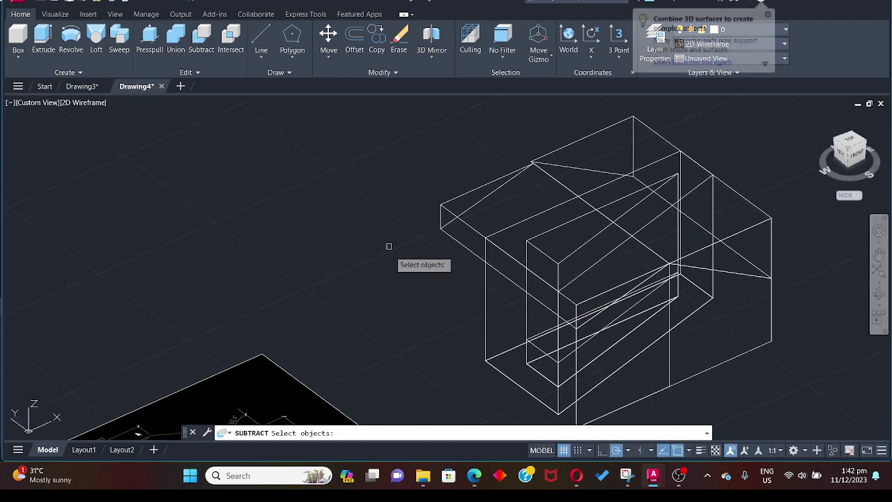
click(484, 287)
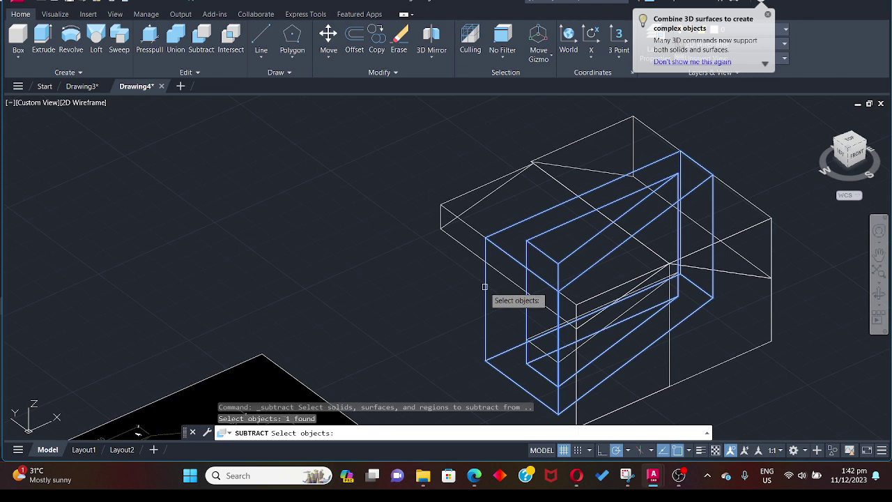
key(Return)
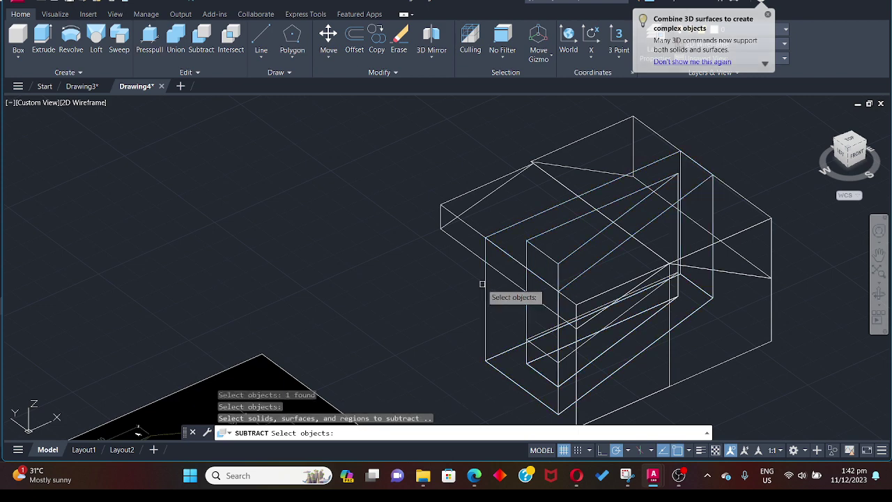
click(474, 230)
key(Return)
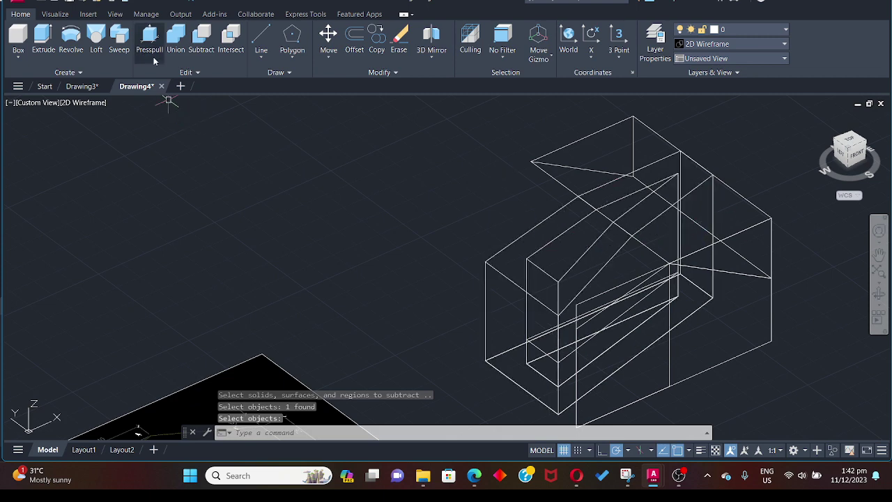
Subtract the right triangular wedge from the main solid.
click(201, 38)
click(620, 251)
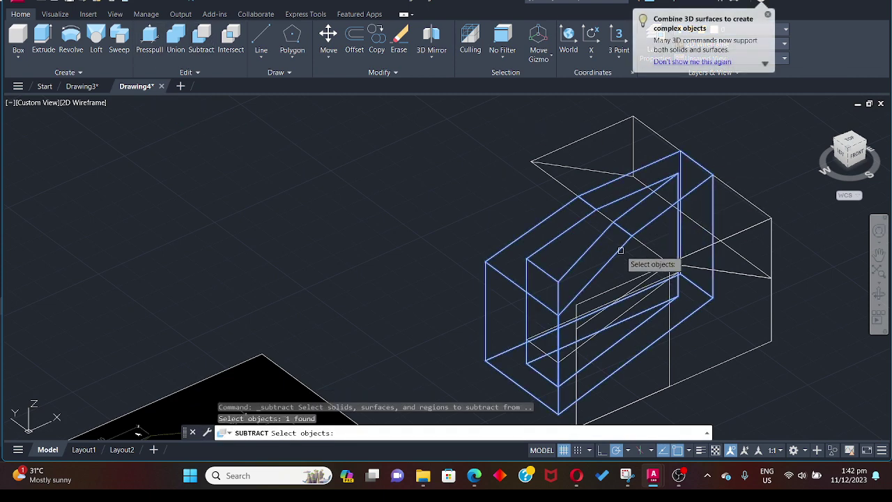
key(Return)
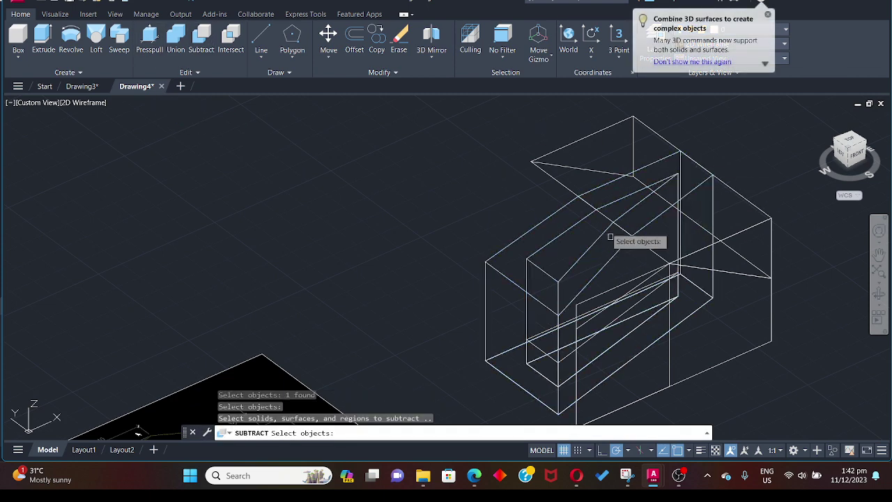
click(584, 137)
key(Return)
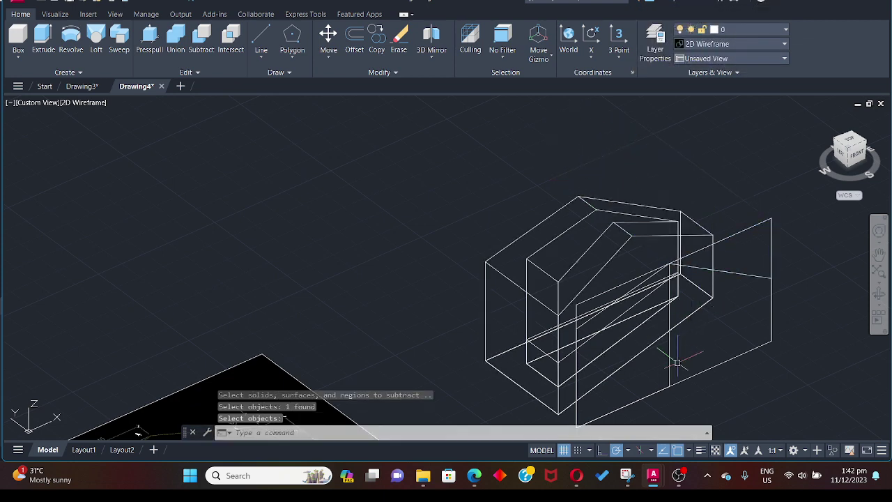
Erase the rectangular front-view outline and the right sloped construction line in front of the solid.
key(Return)
click(697, 374)
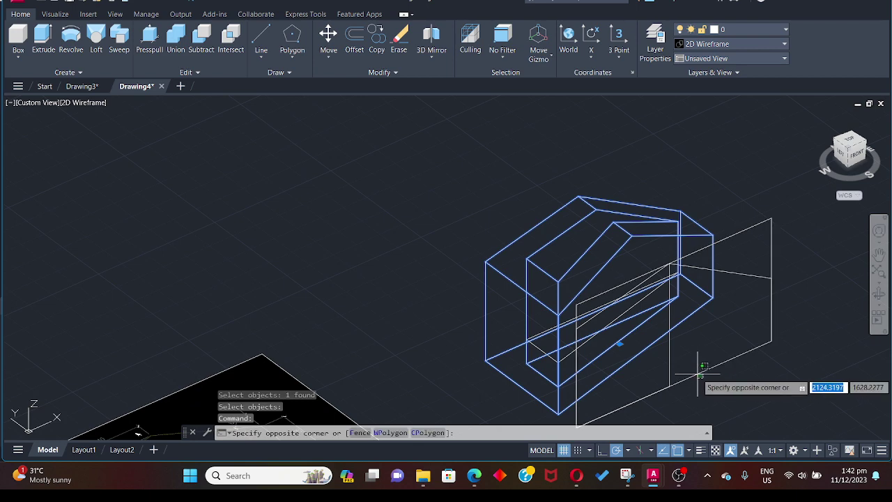
click(697, 372)
key(Delete)
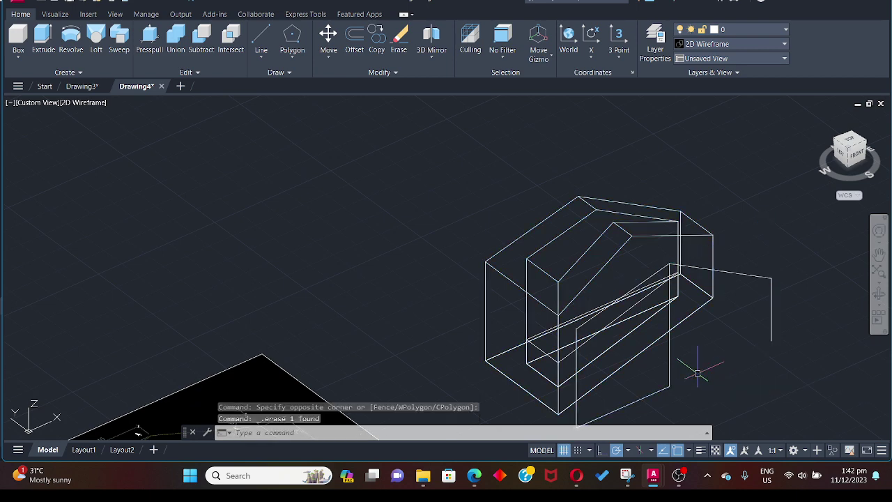
click(749, 271)
click(750, 273)
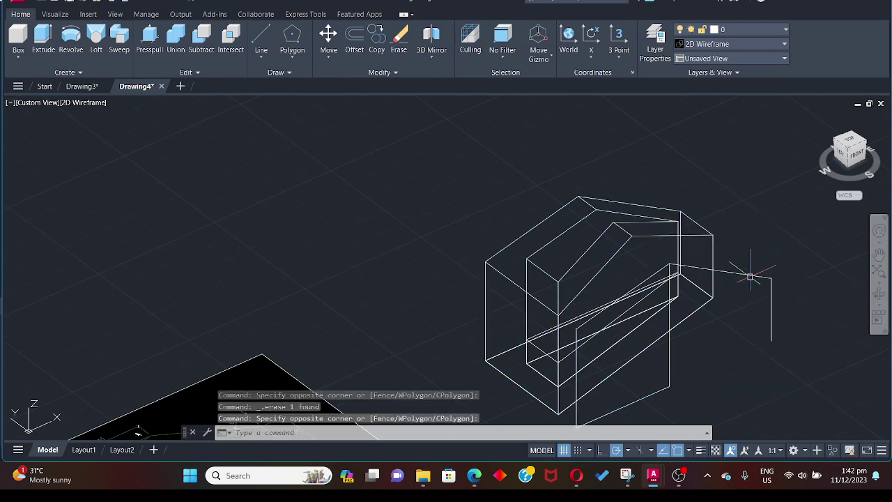
key(Delete)
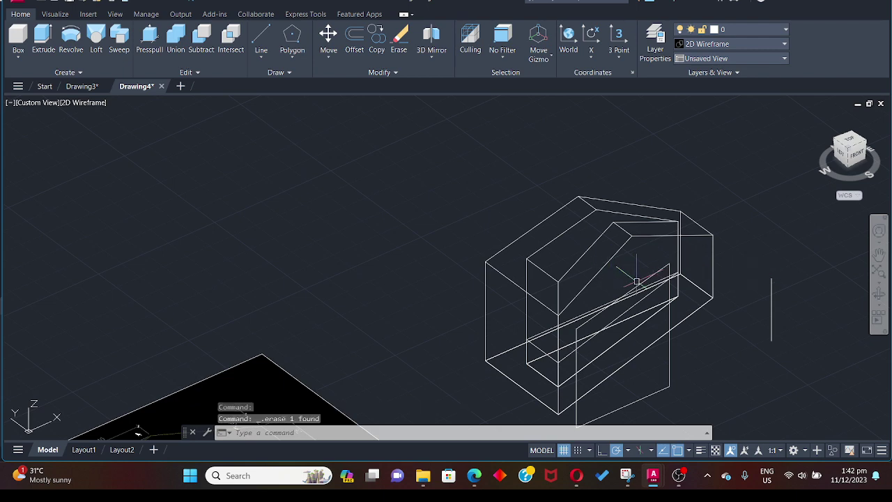
Erase the four lines of the remaining upright construction frame in front of the solid and the separate vertical line beside it.
click(637, 283)
key(Delete)
click(669, 321)
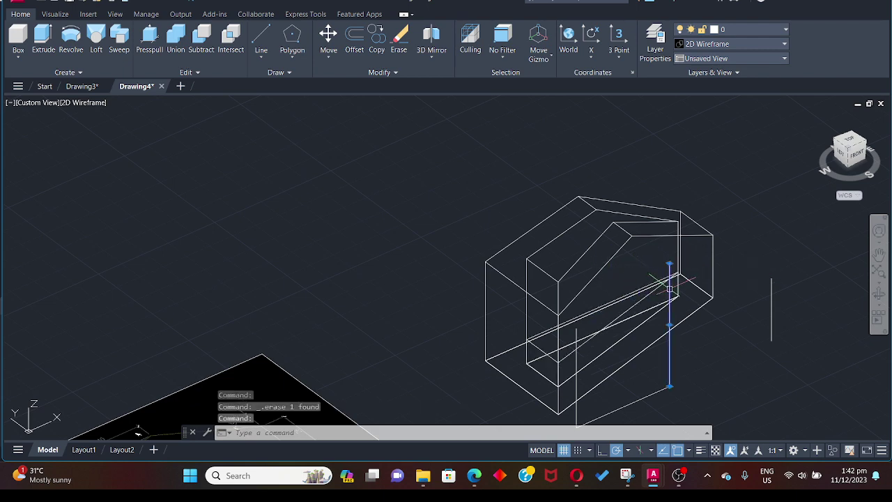
key(Delete)
click(577, 362)
key(Delete)
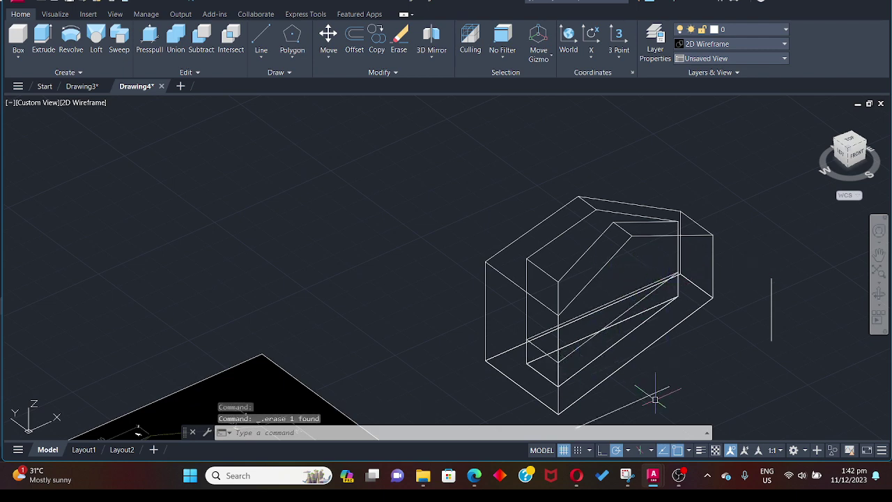
click(650, 396)
key(Delete)
click(771, 310)
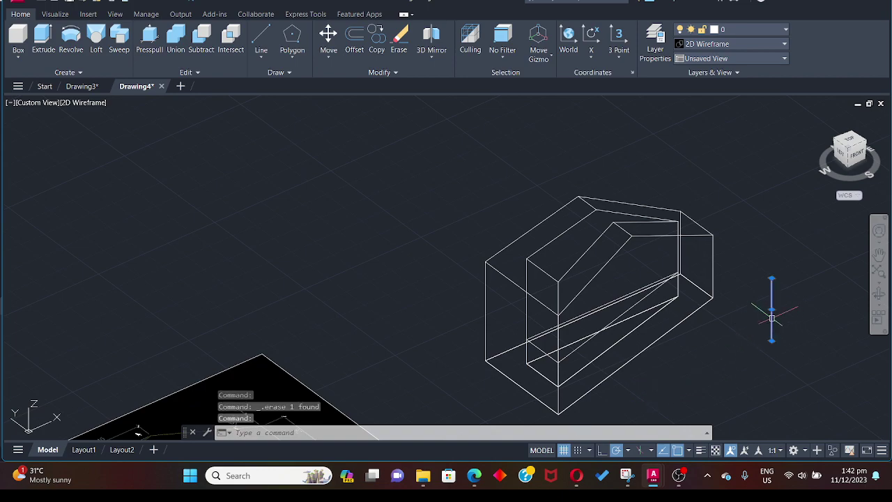
key(Delete)
Union the sloped body and its floor into a single solid.
click(880, 294)
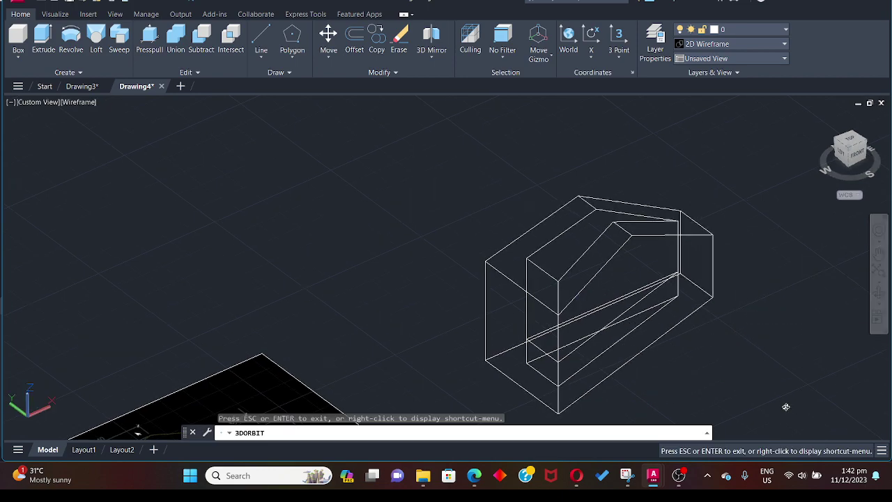
drag(785, 406, 684, 419)
key(Escape)
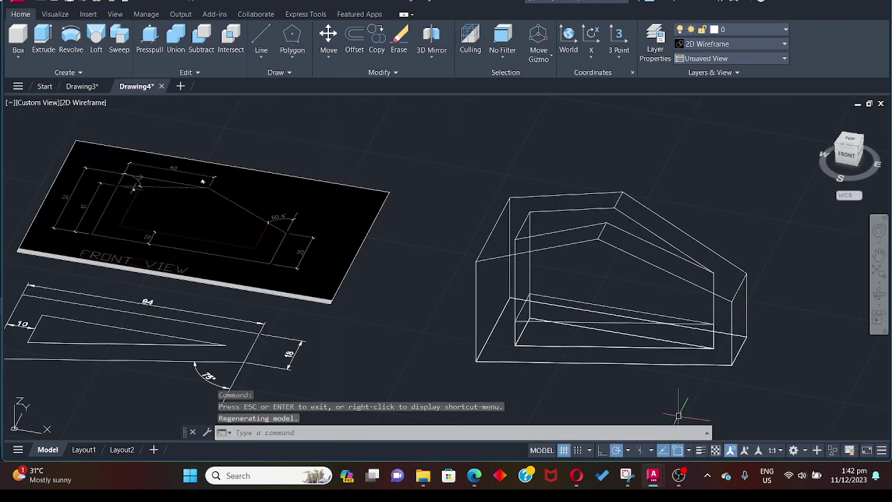
click(442, 149)
click(851, 411)
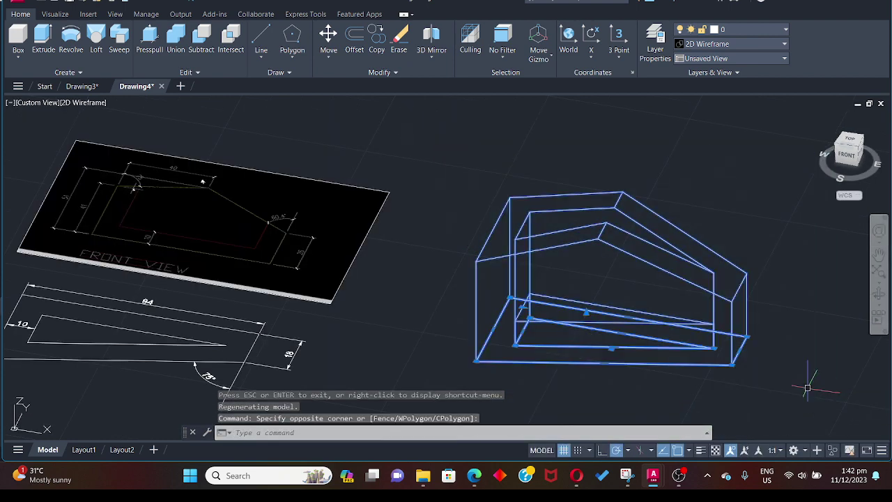
click(176, 38)
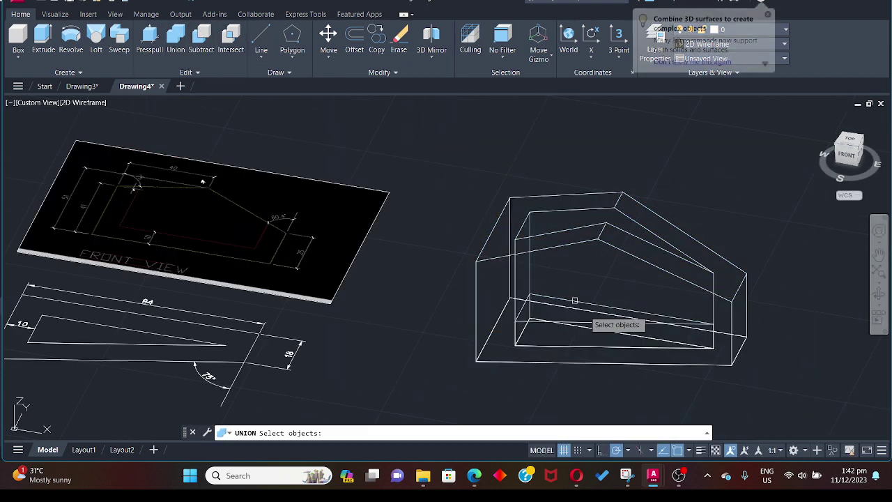
click(457, 167)
click(784, 439)
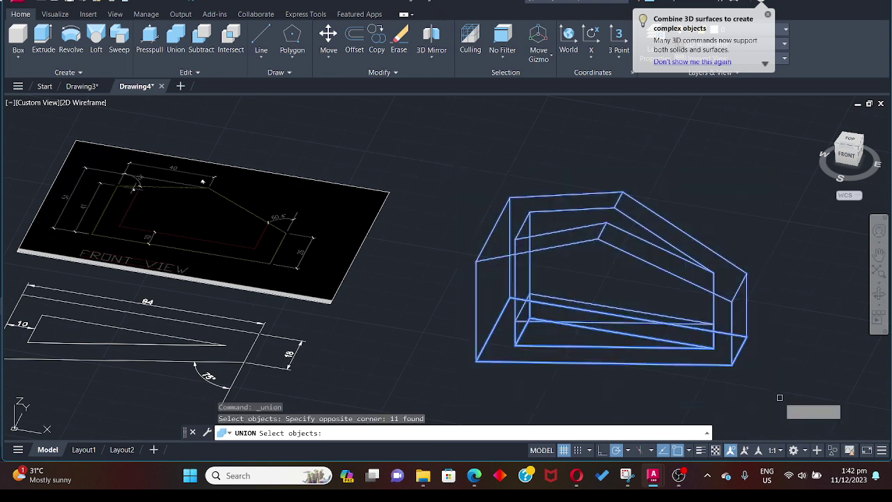
key(Return)
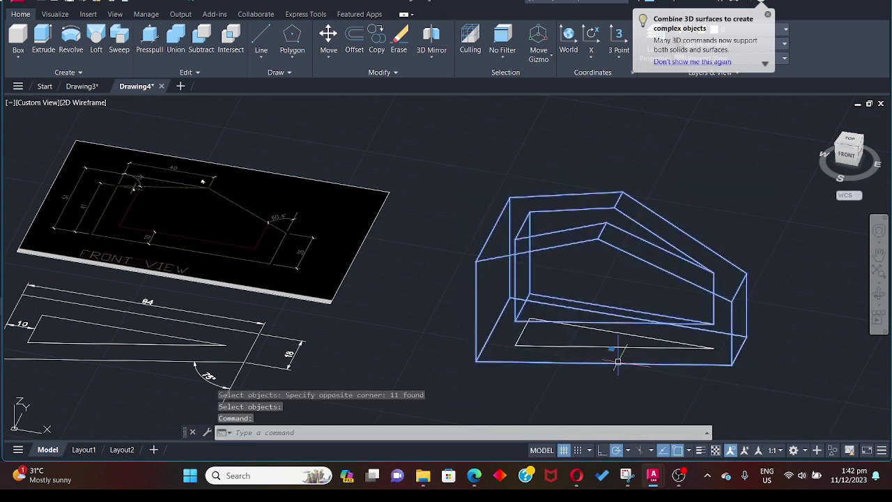
Move the united solid off its base sketch and erase the leftover plan outlines and base line beneath it.
drag(604, 362, 640, 249)
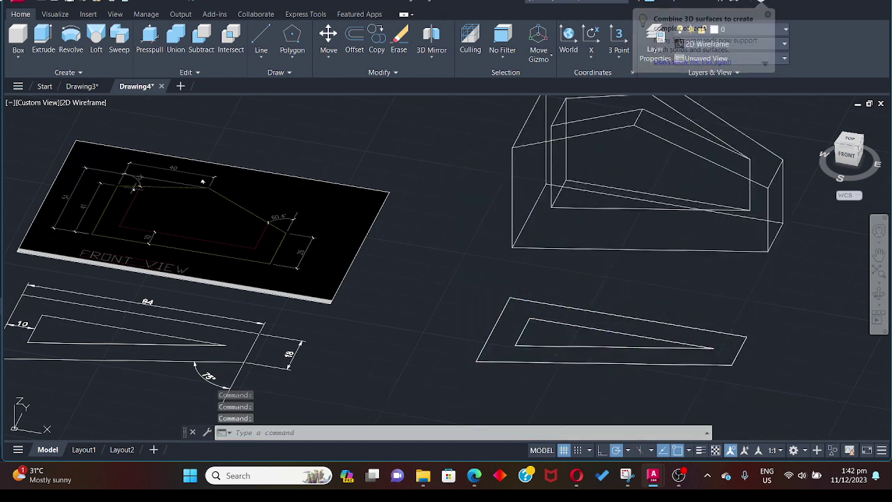
click(815, 346)
click(469, 334)
key(Delete)
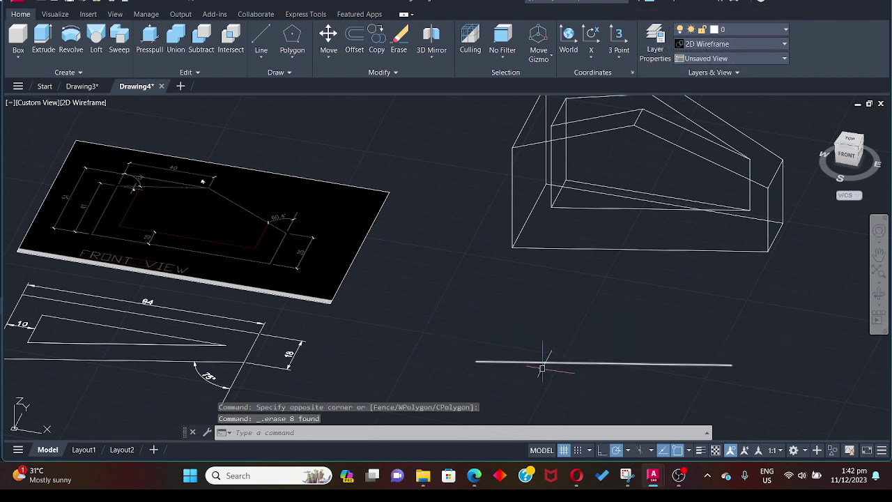
click(547, 362)
key(Delete)
Move the solid in line with the flat drawings and orbit the model to see the solid's low right end.
scroll(671, 282, down, 4)
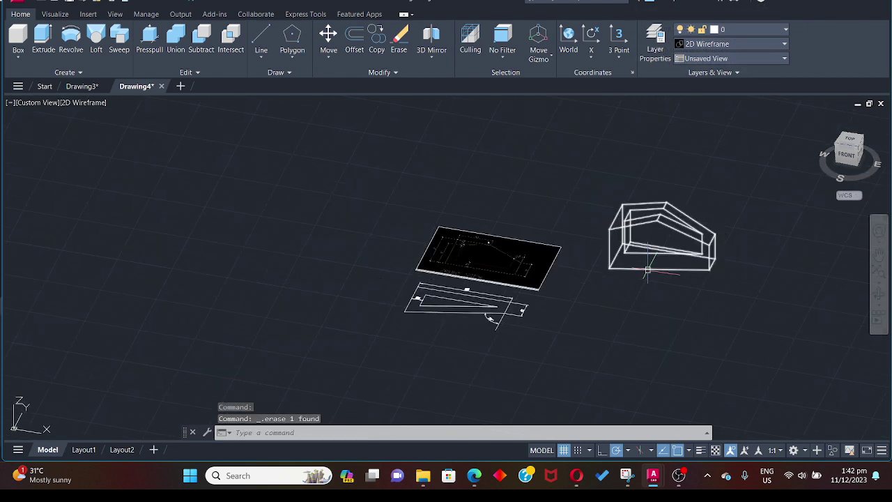
click(647, 270)
drag(647, 270, 626, 305)
click(881, 297)
drag(782, 334, 605, 305)
scroll(615, 326, up, 6)
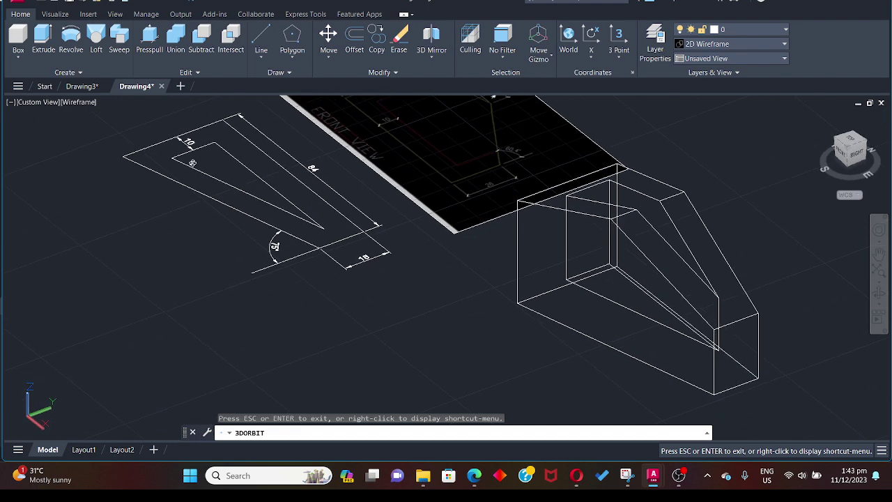
key(Escape)
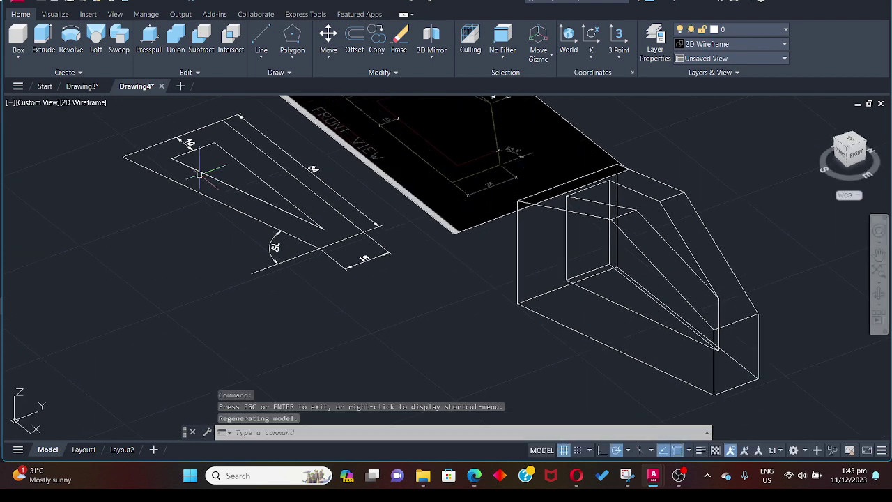
Display the model in the Shades of Gray visual style and inspect the sloped top and triangular pocket.
click(50, 14)
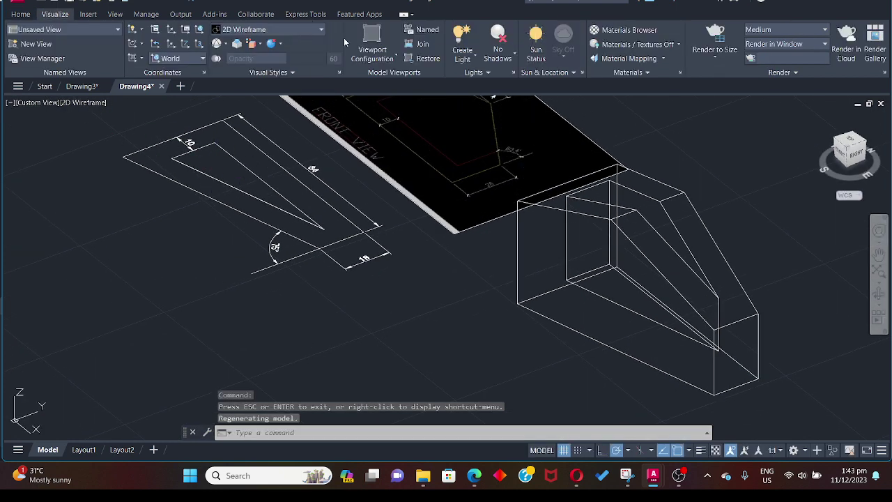
click(322, 29)
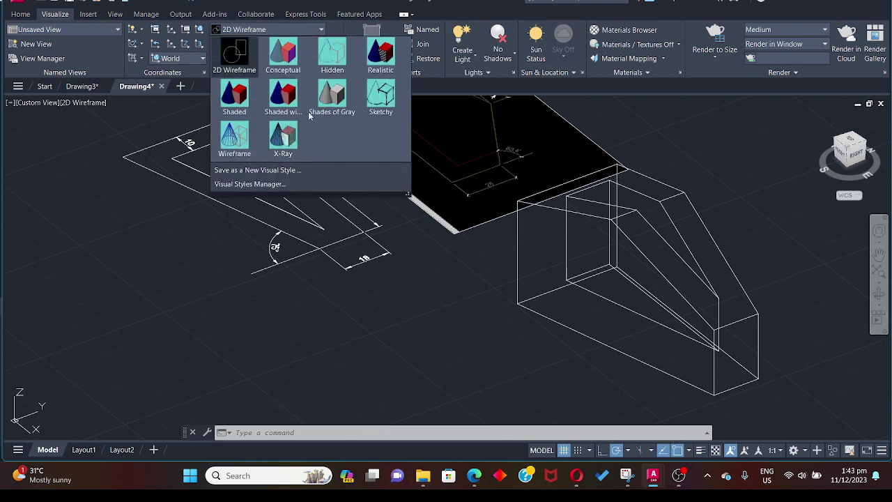
click(320, 86)
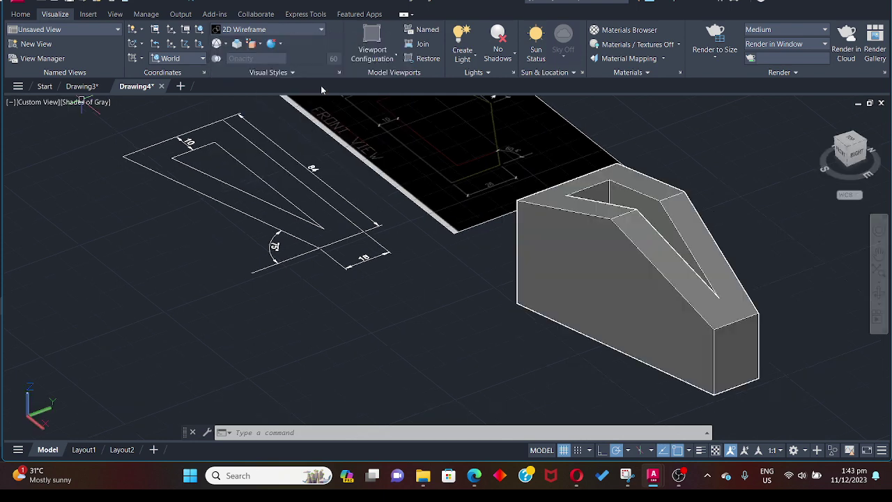
click(879, 300)
drag(857, 313, 814, 317)
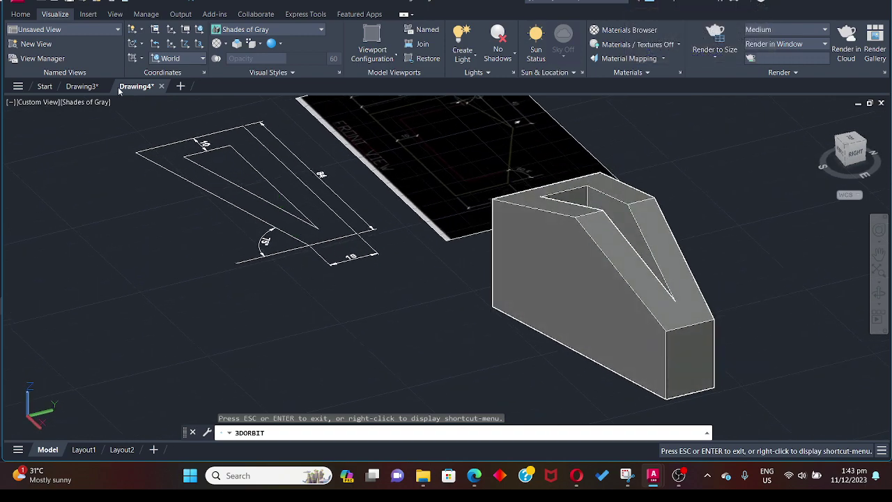
Return the model to the 2D Wireframe visual style and orbit to a raised front-right view.
click(294, 32)
click(239, 51)
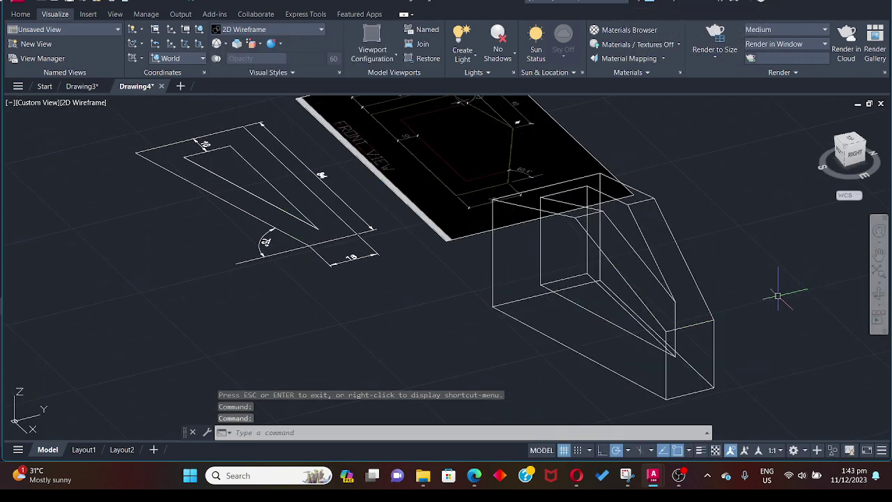
click(879, 294)
drag(802, 293, 541, 129)
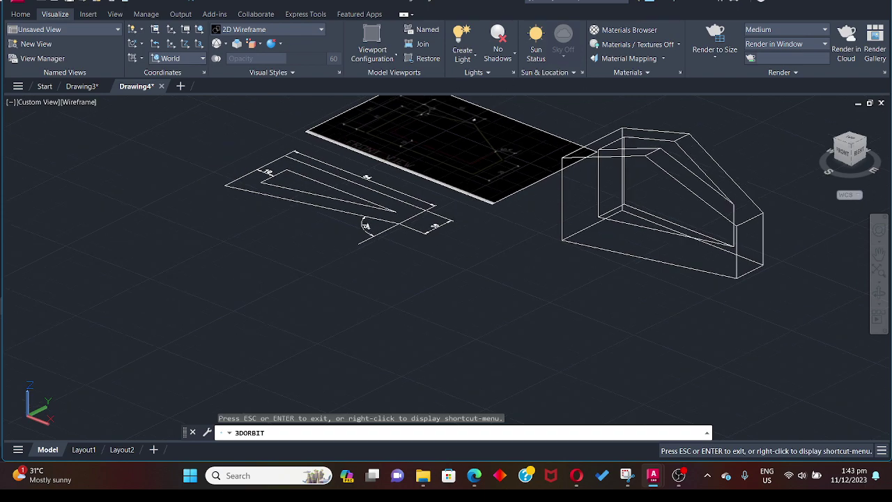